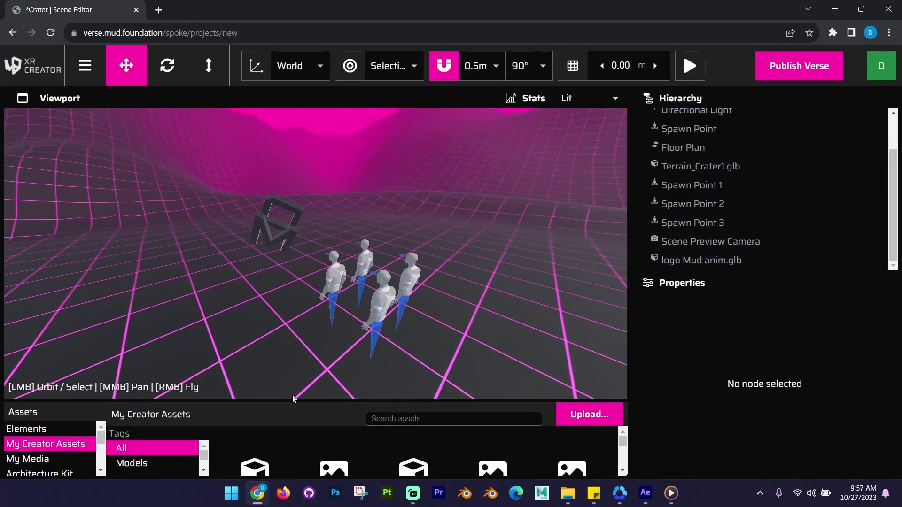
# Step: Enlarge the Assets panel and orbit the viewport to look across the figures
pyautogui.moveTo(294, 399); pyautogui.dragTo(300, 370)
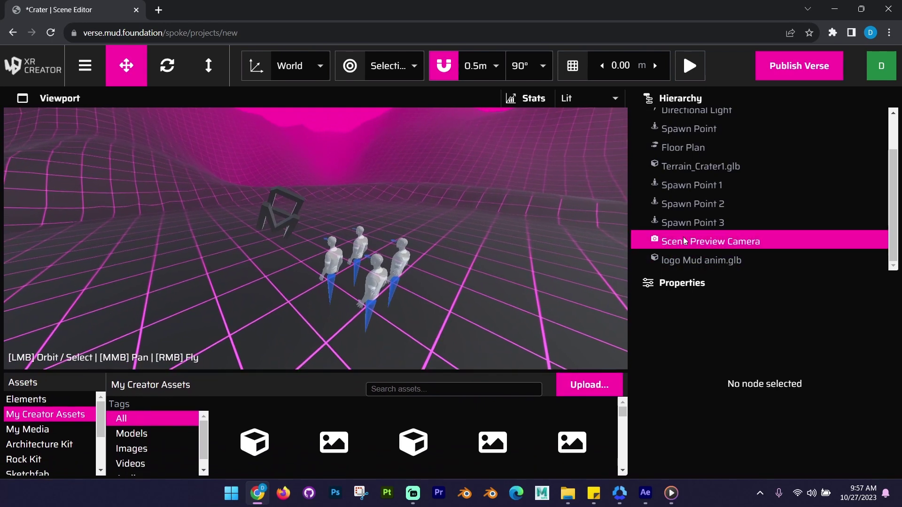
pyautogui.moveTo(350, 303); pyautogui.dragTo(381, 303)
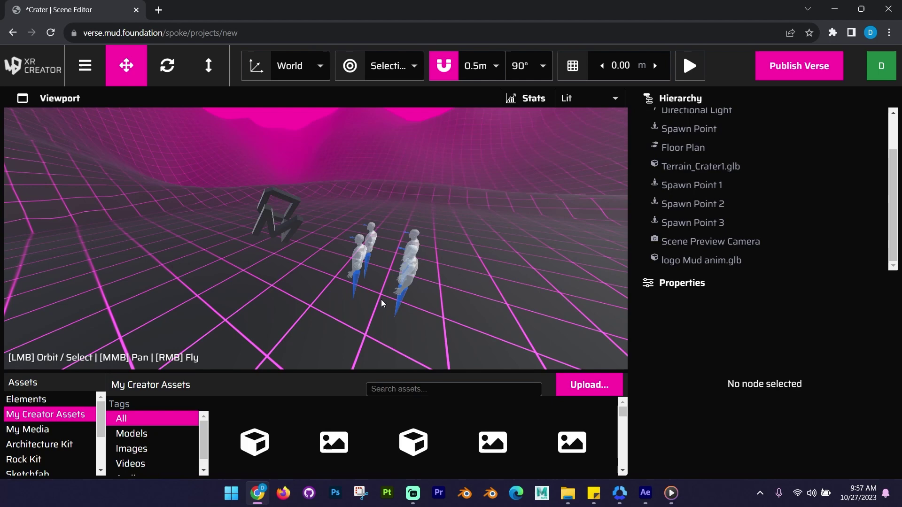
# Step: Place model tutorial.glb into the Crater scene at position 2.50, 0.00, 3.00
pyautogui.click(270, 441)
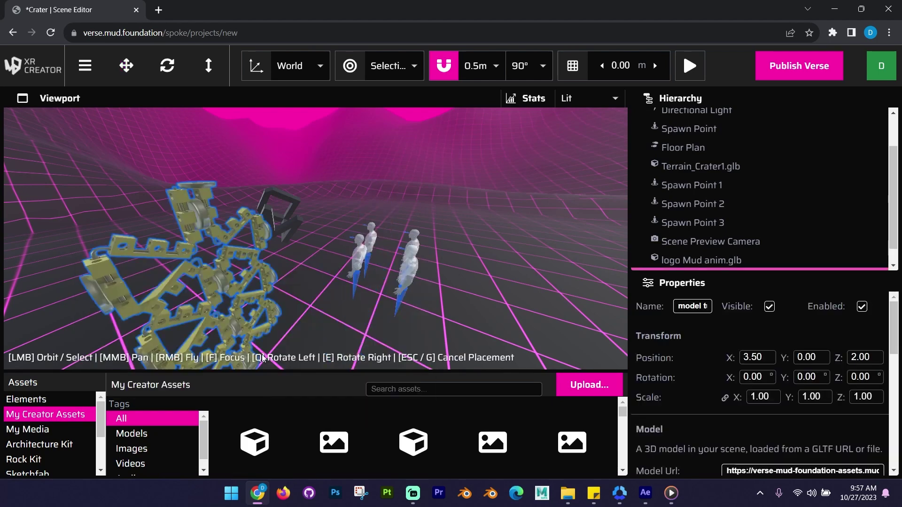
pyautogui.click(258, 314)
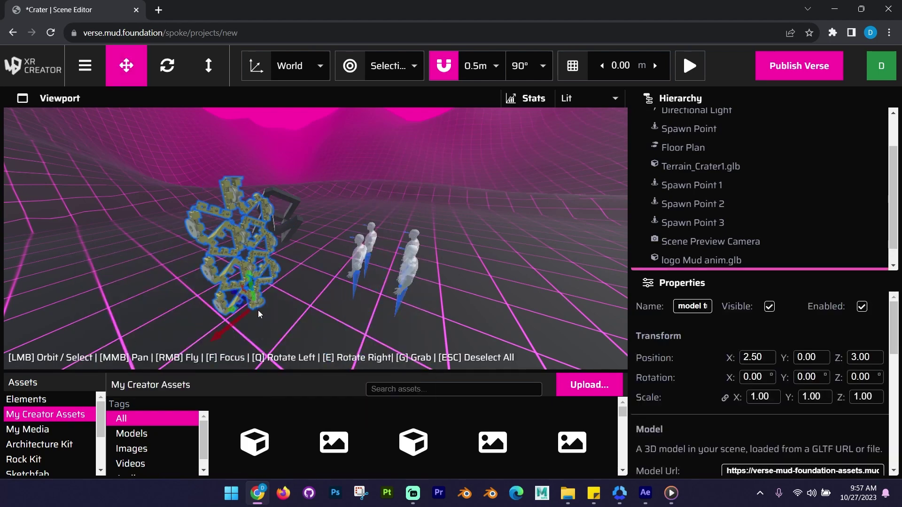
pyautogui.moveTo(258, 314); pyautogui.dragTo(257, 314, button='right')
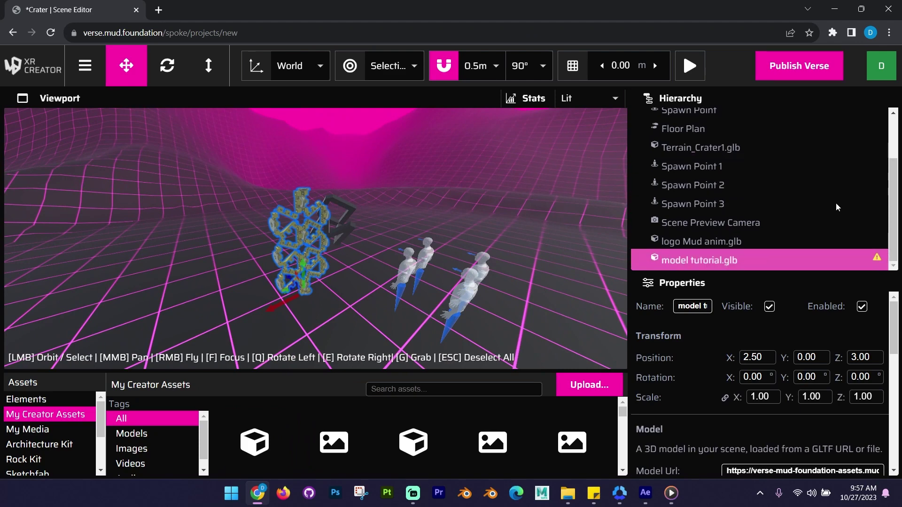
pyautogui.moveTo(877, 261)
pyautogui.moveTo(330, 306); pyautogui.dragTo(226, 362)
pyautogui.scroll(-1, 40, 428)
pyautogui.click(38, 416)
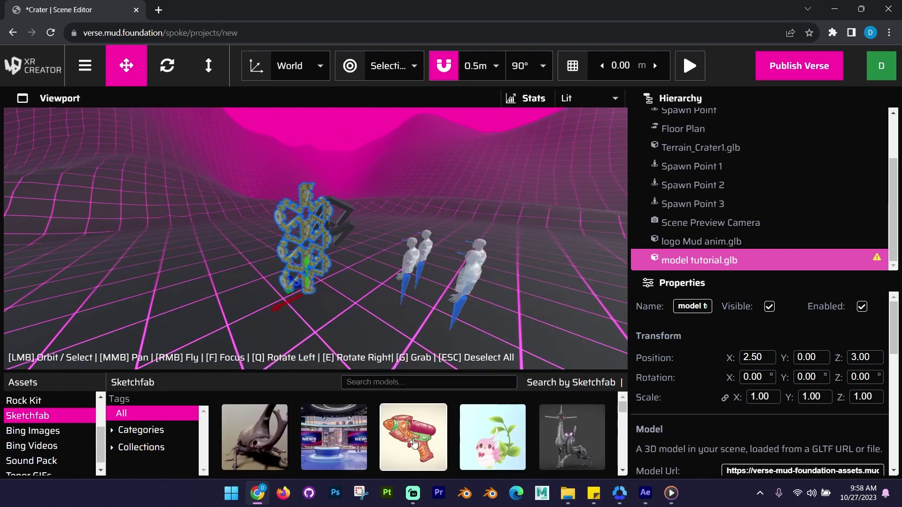
pyautogui.moveTo(342, 450)
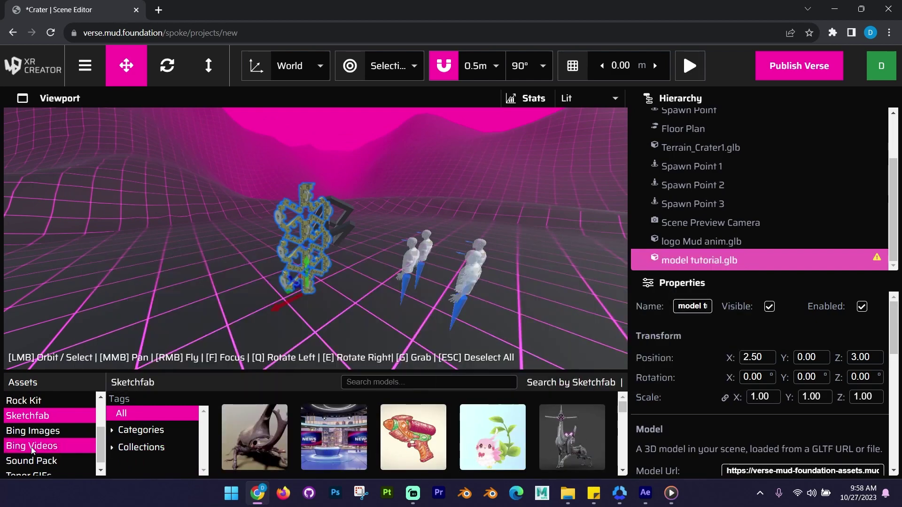
pyautogui.scroll(2, 37, 446)
pyautogui.click(55, 415)
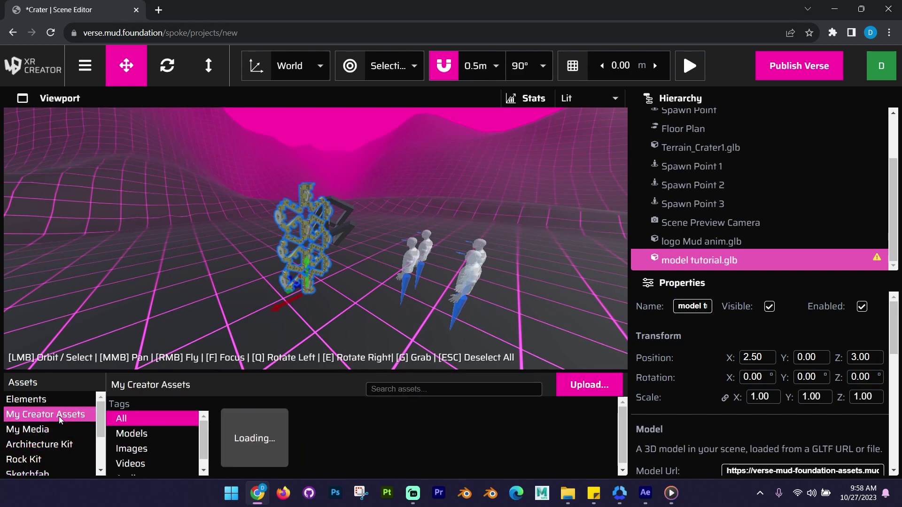
pyautogui.moveTo(379, 302); pyautogui.dragTo(331, 308)
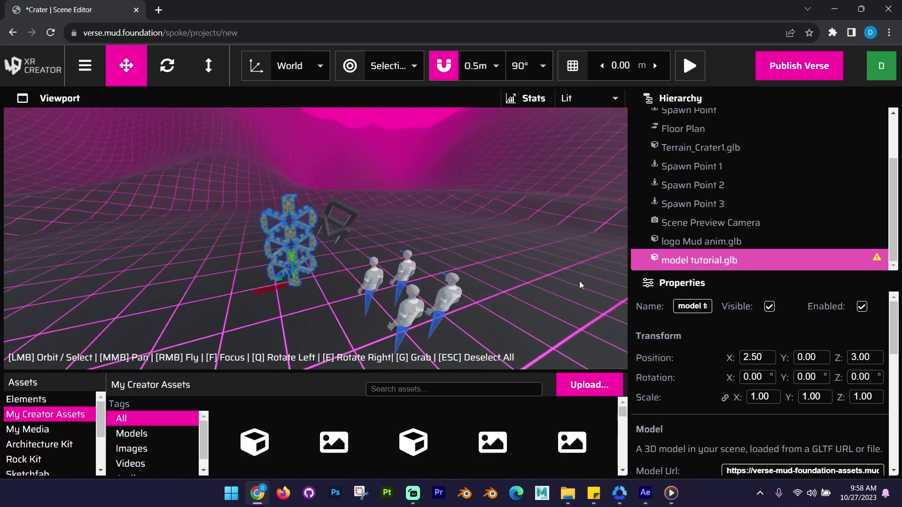
pyautogui.scroll(-3, 693, 372)
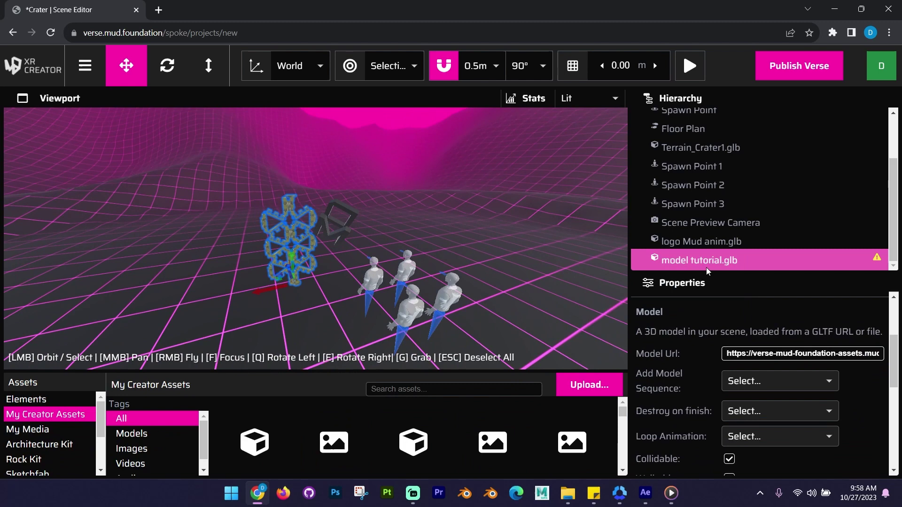
pyautogui.scroll(2, 686, 314)
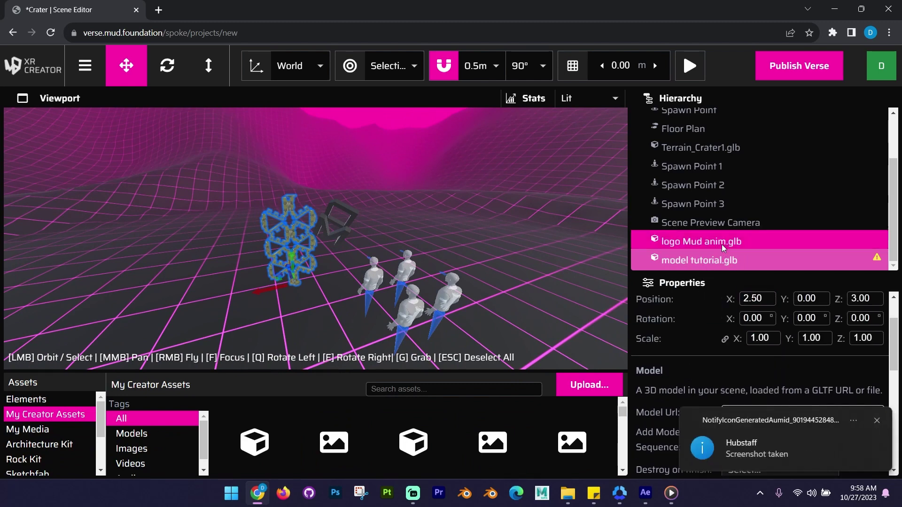
# Step: Copy the model's URL and load it in a new Chrome tab to download the 13.7 MB .glb
pyautogui.click(877, 421)
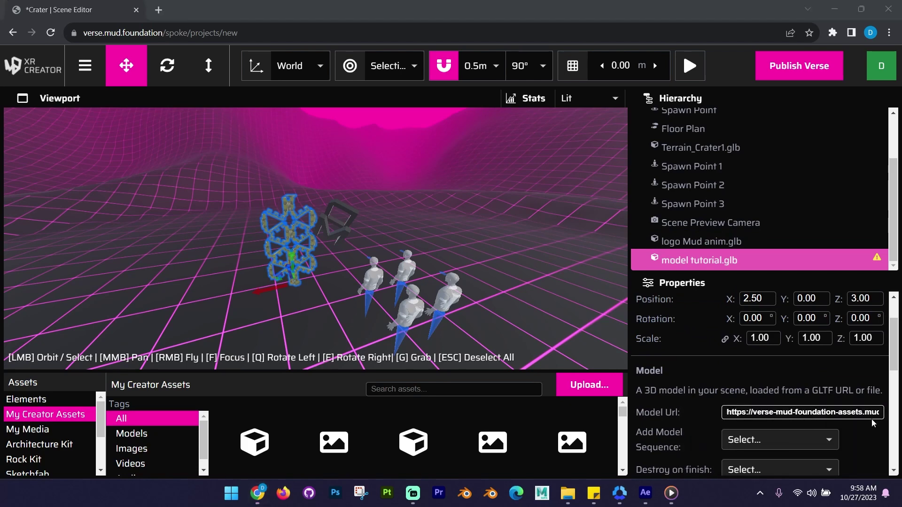
pyautogui.tripleClick(804, 414)
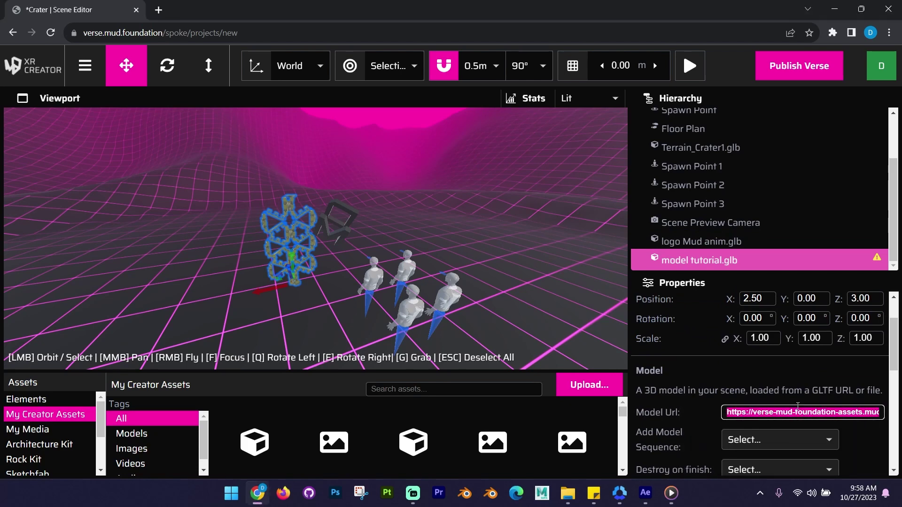
pyautogui.click(158, 10)
pyautogui.hotkey('ctrl', 'v')
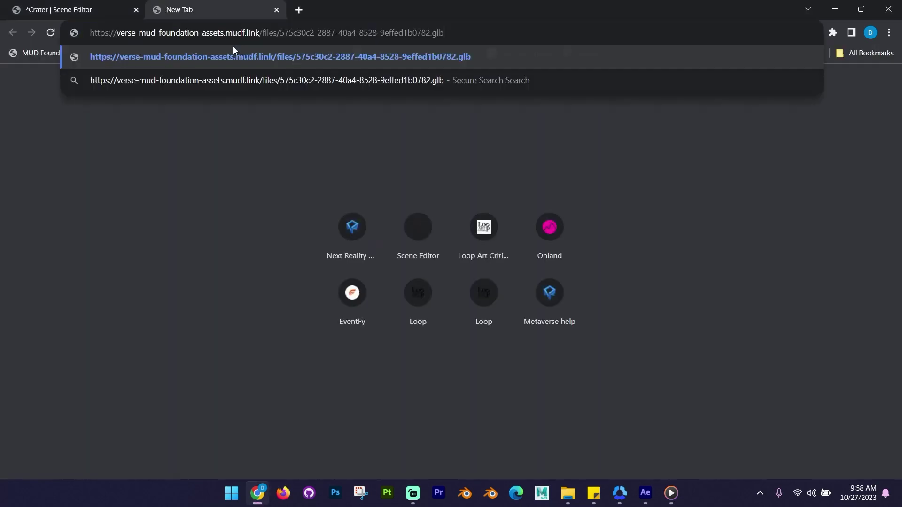
pyautogui.press('Return')
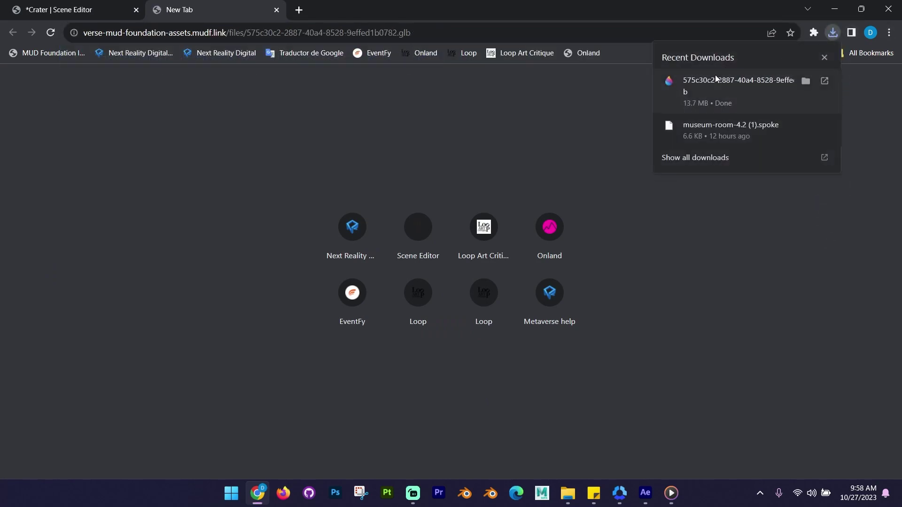
# Step: Rename the downloaded .glb in Downloads to 'Model tutorial', accepting the duplicate name, and return to Chrome
pyautogui.click(568, 493)
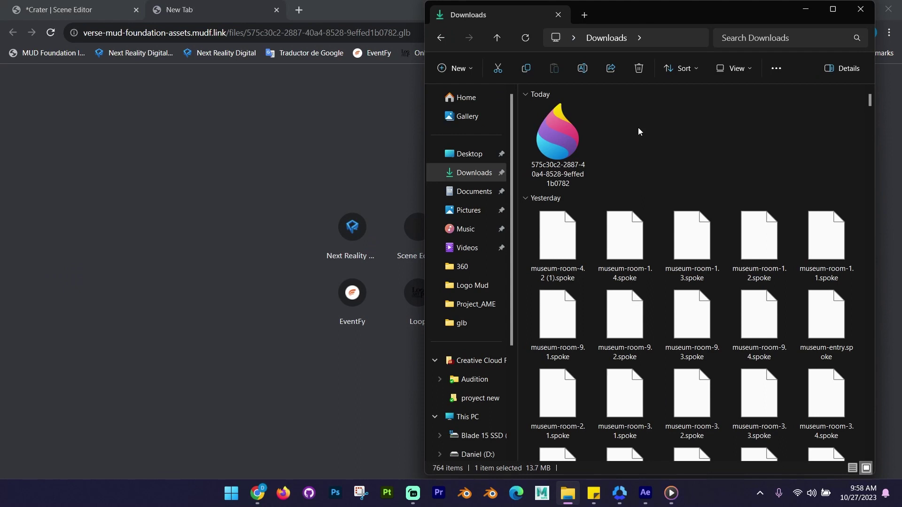
pyautogui.click(538, 167)
pyautogui.click(566, 172)
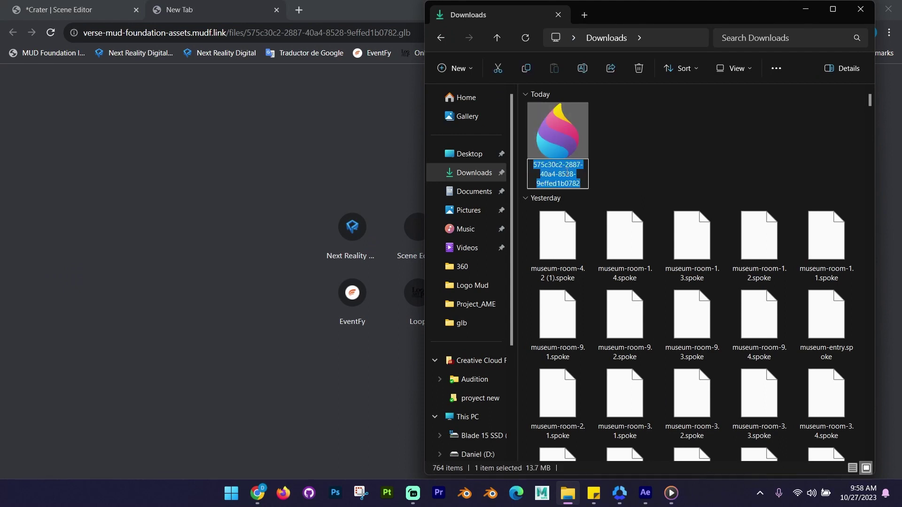
pyautogui.write('Model tutor')
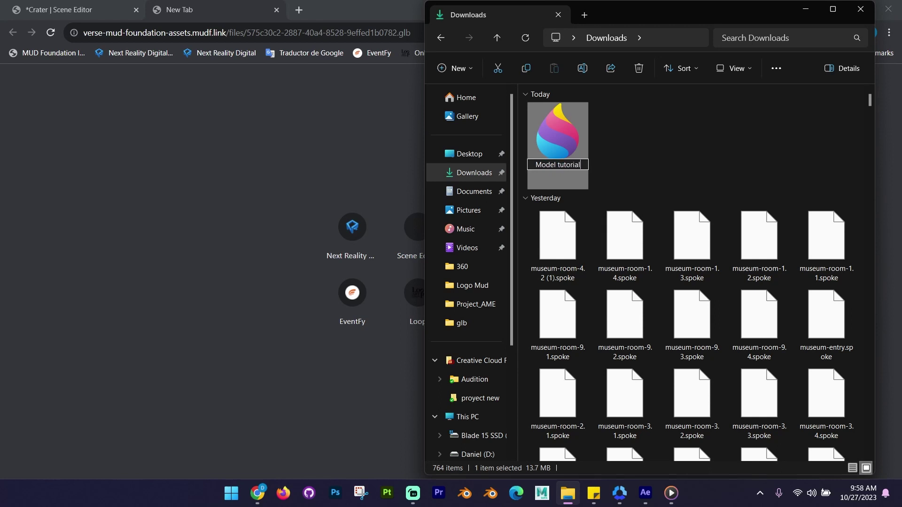
pyautogui.write('ial')
pyautogui.press('Return')
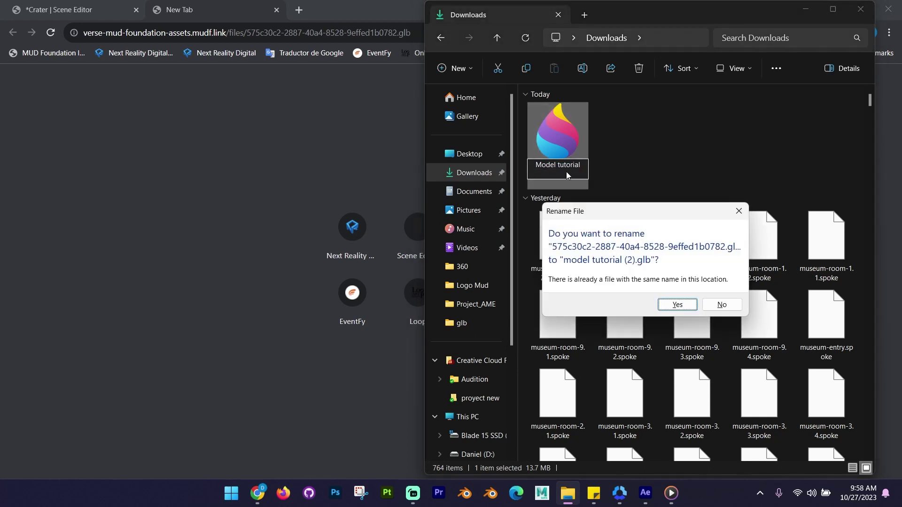
pyautogui.click(678, 306)
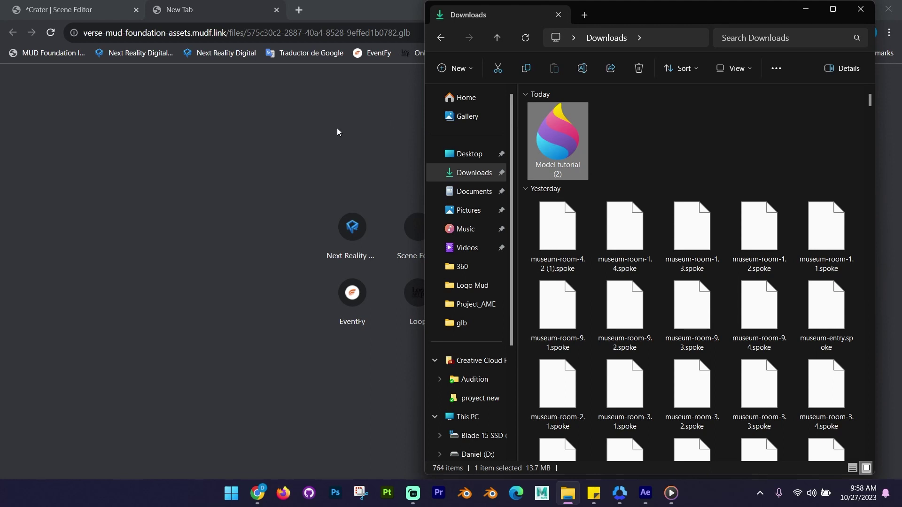
pyautogui.click(184, 1)
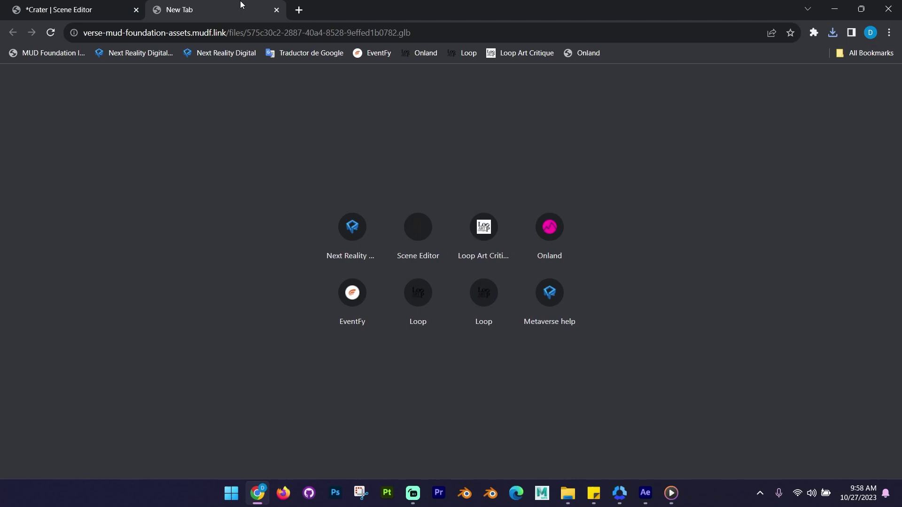
# Step: Open blender.org's Download page offering Blender 3.6.4 LTS for Windows
pyautogui.hotkey('ctrl', 'shift', 'Tab')
pyautogui.click(165, 4)
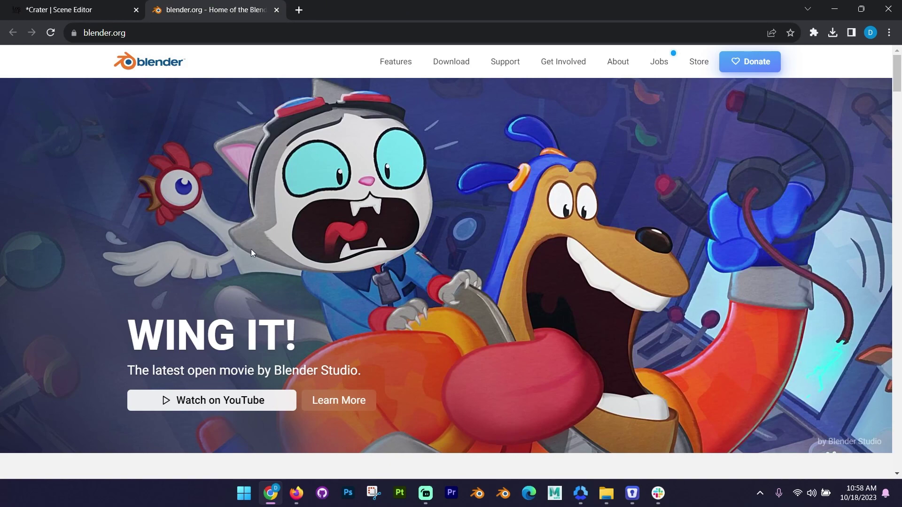
pyautogui.scroll(-2, 263, 241)
pyautogui.scroll(2, 272, 237)
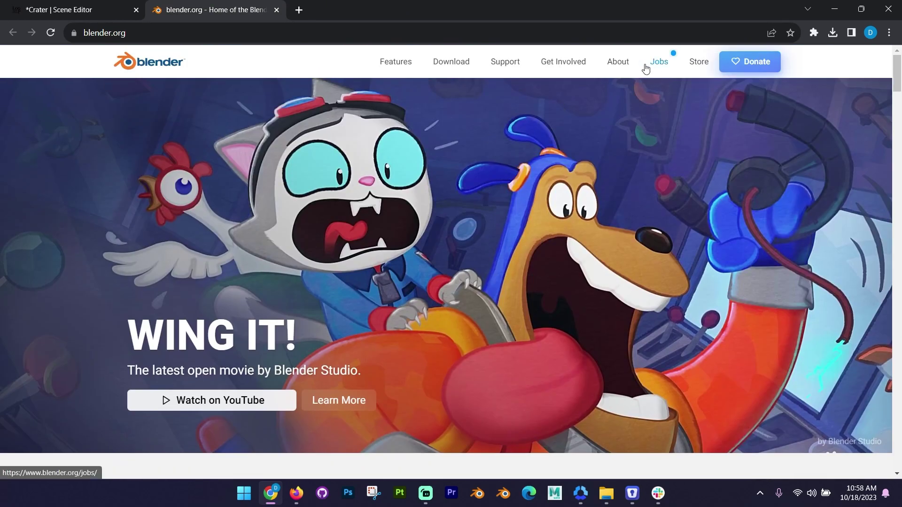
pyautogui.click(446, 63)
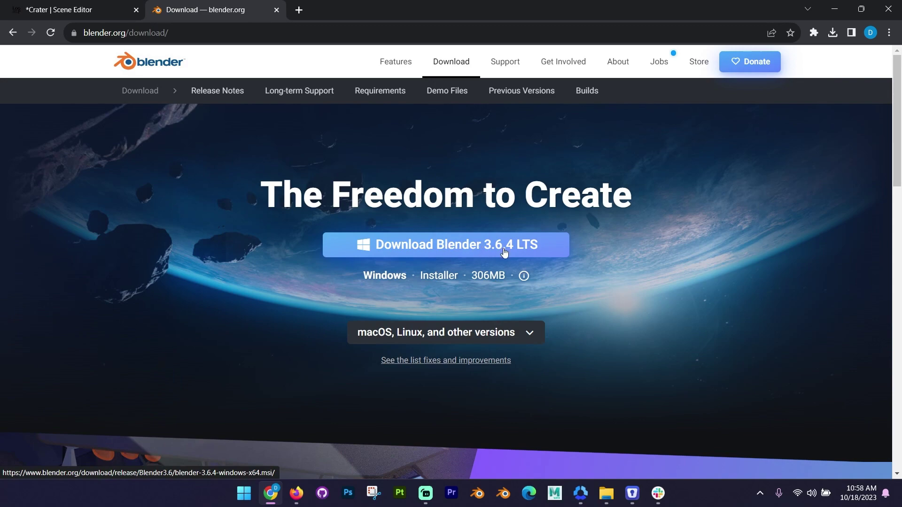
pyautogui.moveTo(350, 195); pyautogui.dragTo(547, 197)
pyautogui.click(548, 197)
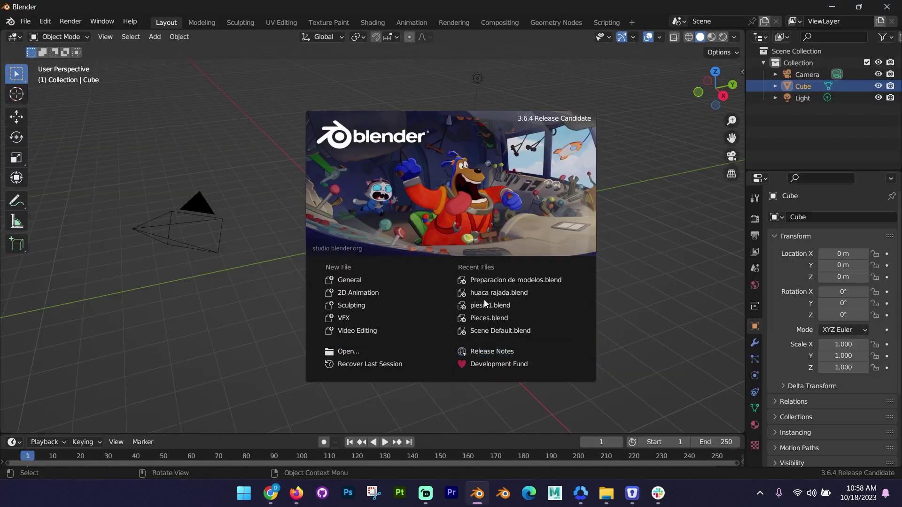
# Step: Dismiss the splash screen and delete the default Camera, Cube and Light
pyautogui.click(272, 317)
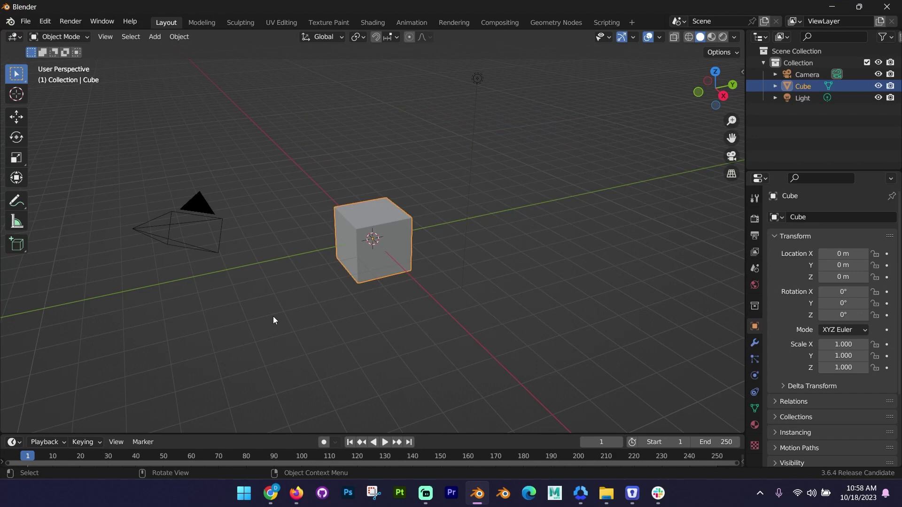
pyautogui.moveTo(144, 381); pyautogui.dragTo(571, 193)
pyautogui.moveTo(567, 216); pyautogui.dragTo(517, 254, button='middle')
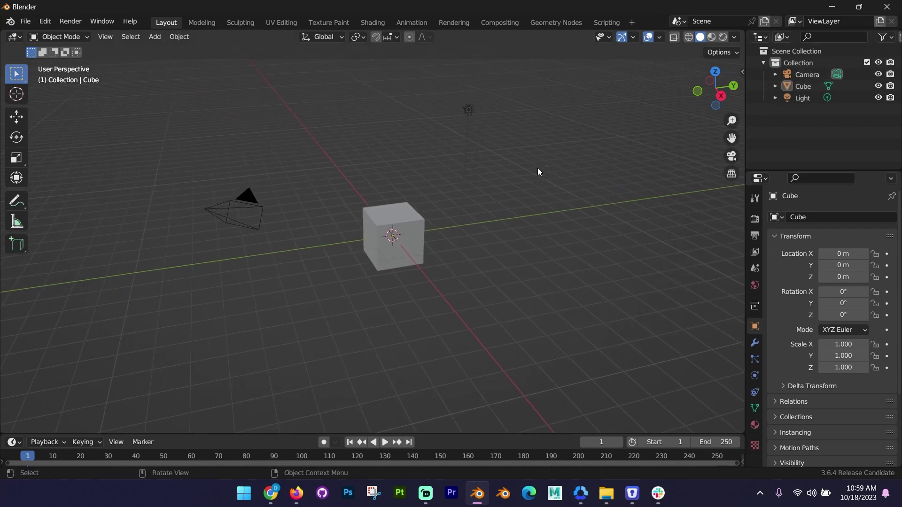
pyautogui.moveTo(540, 159); pyautogui.dragTo(207, 327)
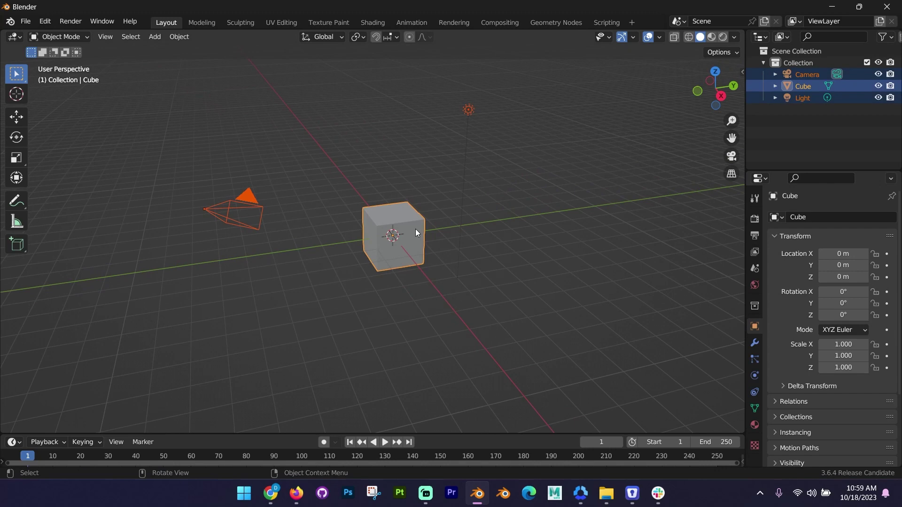
pyautogui.press('Delete')
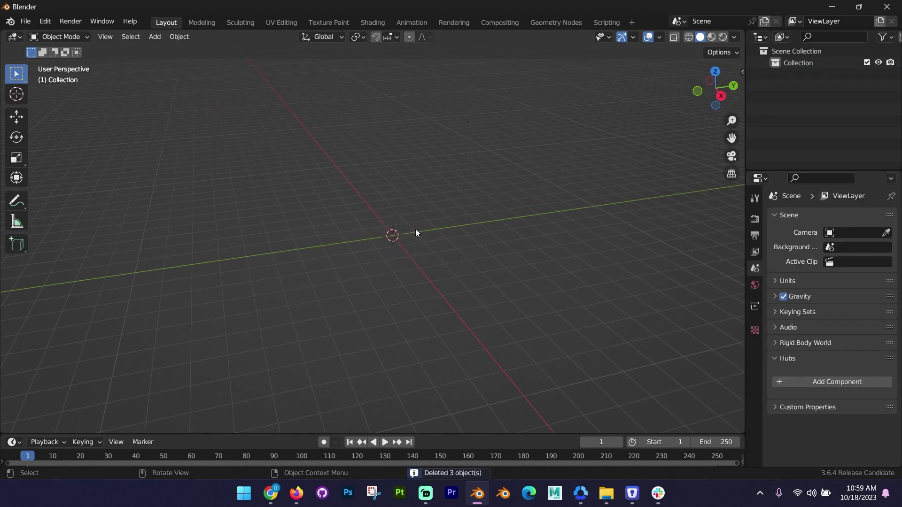
pyautogui.moveTo(416, 231); pyautogui.dragTo(459, 215, button='middle')
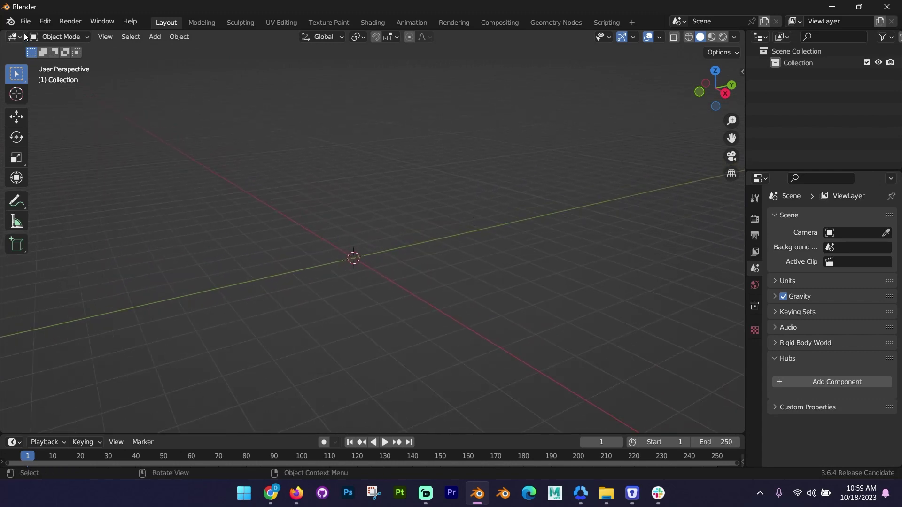
# Step: Import model tutorial.glb from Downloads as a glTF 2.0 file
pyautogui.click(25, 21)
pyautogui.moveTo(70, 179)
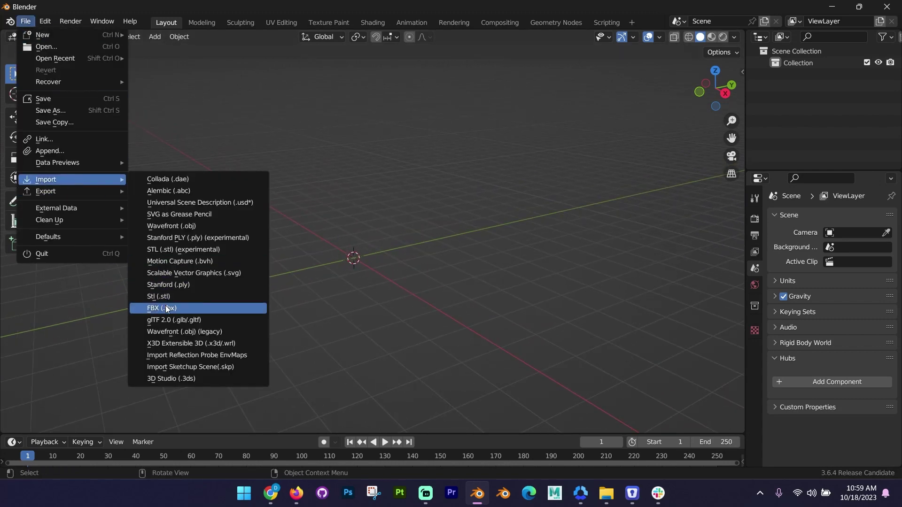
pyautogui.click(174, 321)
pyautogui.click(193, 202)
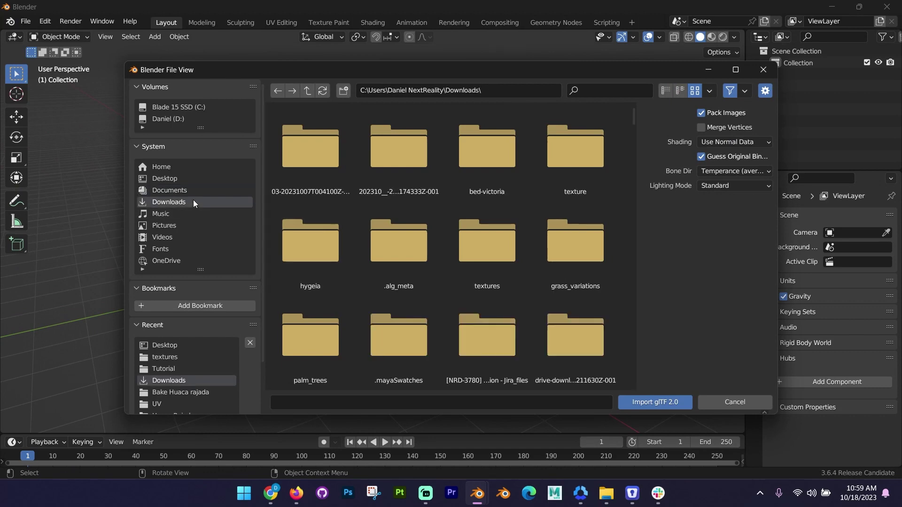
pyautogui.scroll(-5, 345, 222)
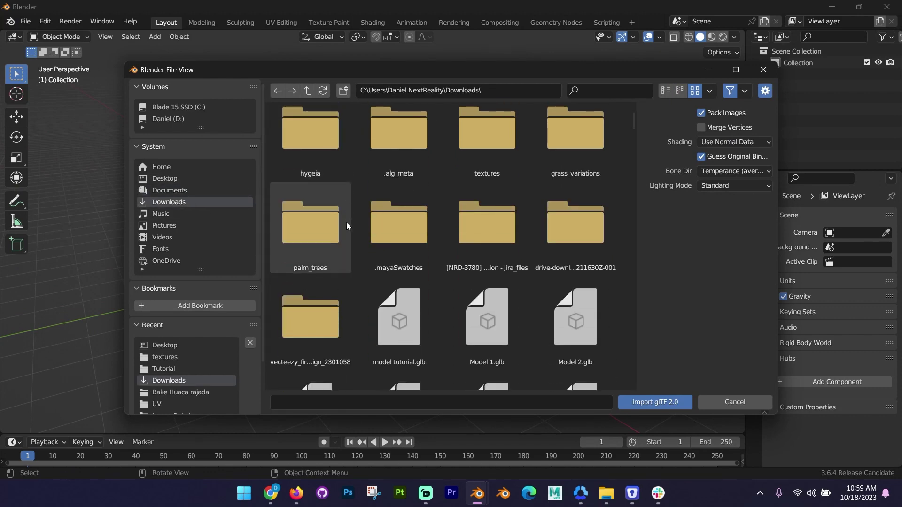
pyautogui.doubleClick(402, 284)
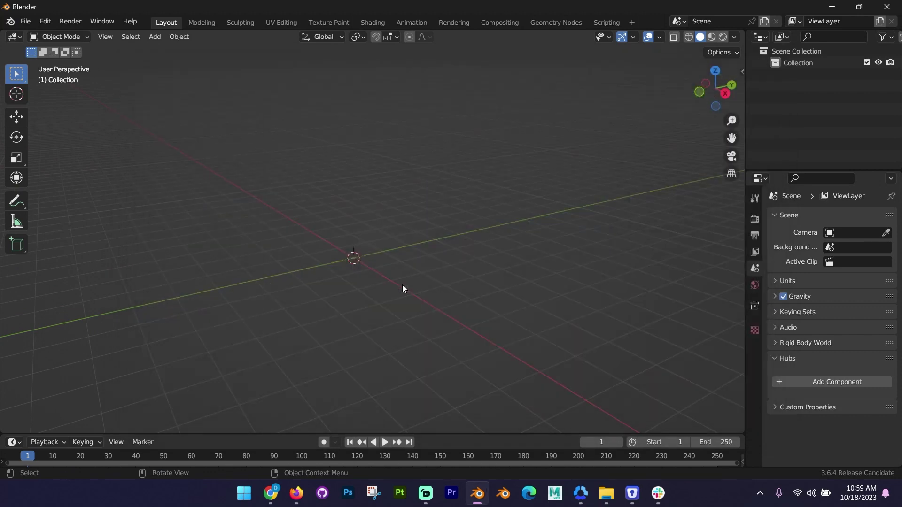
pyautogui.moveTo(357, 294); pyautogui.dragTo(399, 291, button='middle')
# Step: Switch to Material Preview shading to show the model's olive-yellow and silver materials
pyautogui.scroll(4, 410, 257)
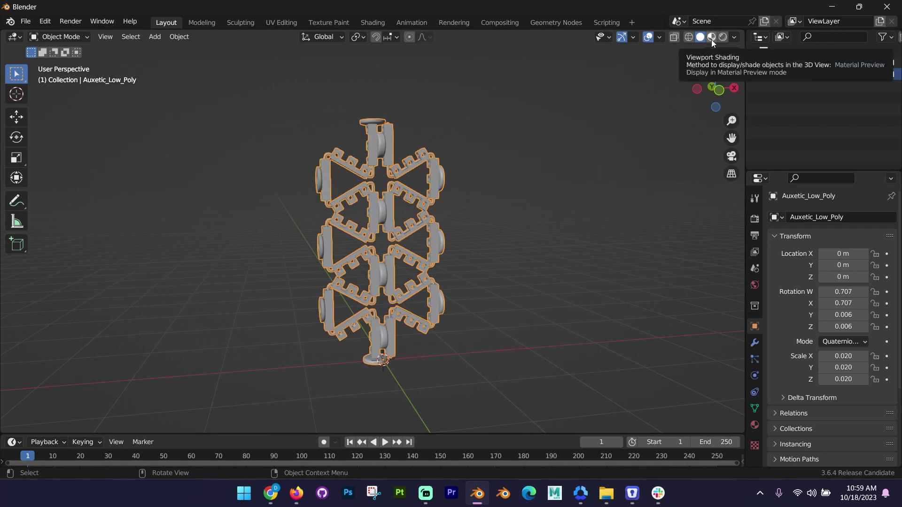
pyautogui.click(712, 37)
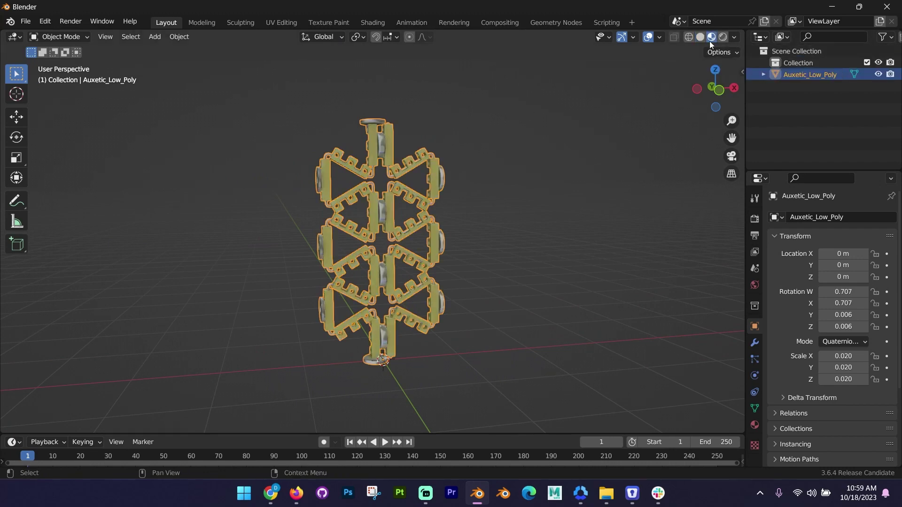
pyautogui.moveTo(495, 165); pyautogui.dragTo(518, 162, button='middle')
pyautogui.click(517, 163)
pyautogui.scroll(4, 518, 162)
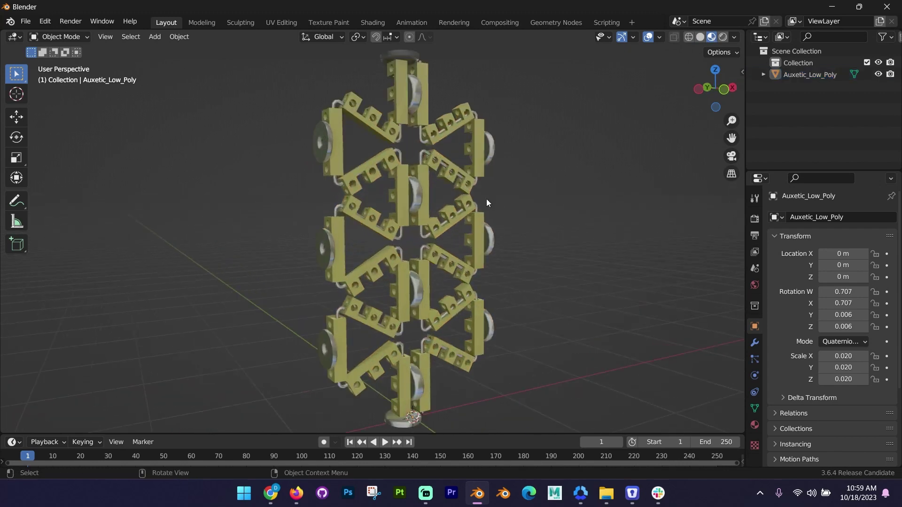
pyautogui.moveTo(486, 199); pyautogui.dragTo(434, 191, button='middle')
pyautogui.scroll(-3, 438, 191)
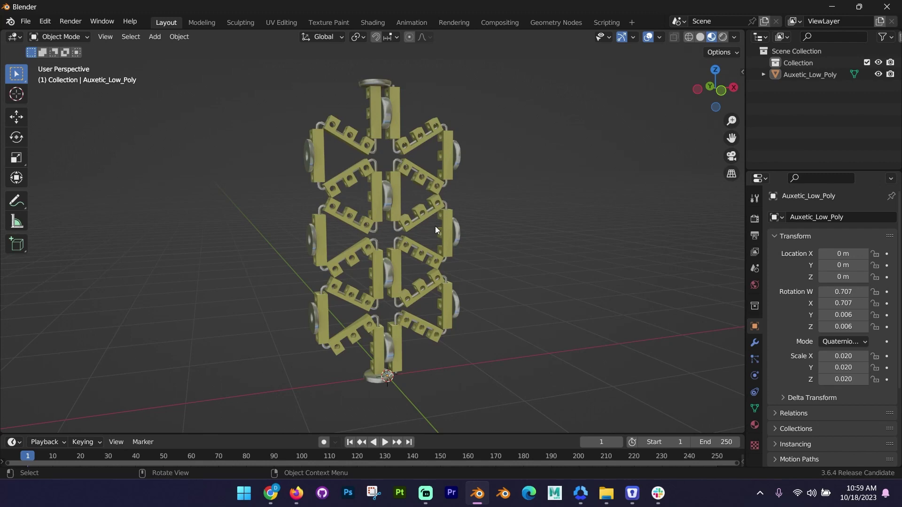
# Step: In the Shading workspace, bring the Auxetic material's BASE COLOR image texture node into view
pyautogui.click(371, 26)
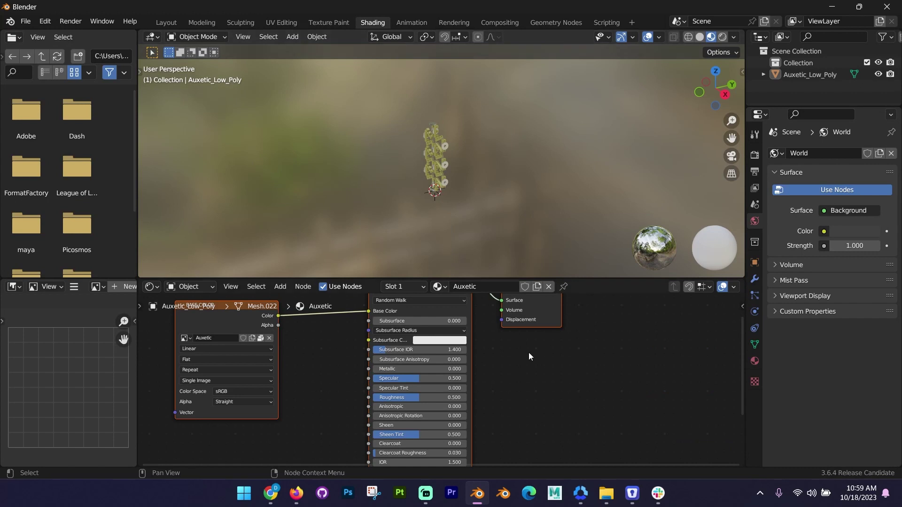
pyautogui.moveTo(528, 352); pyautogui.dragTo(580, 411, button='middle')
pyautogui.scroll(-1, 568, 405)
pyautogui.scroll(2, 432, 407)
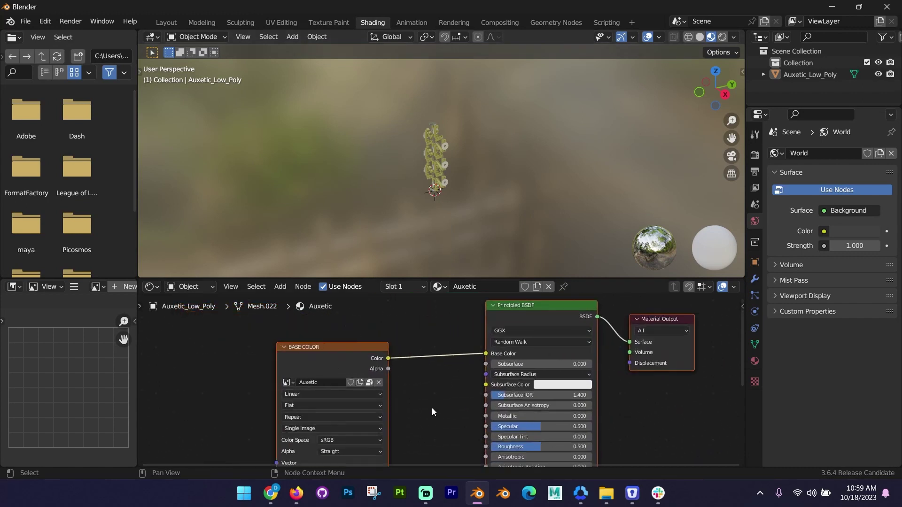
pyautogui.moveTo(420, 354); pyautogui.dragTo(344, 373, button='middle')
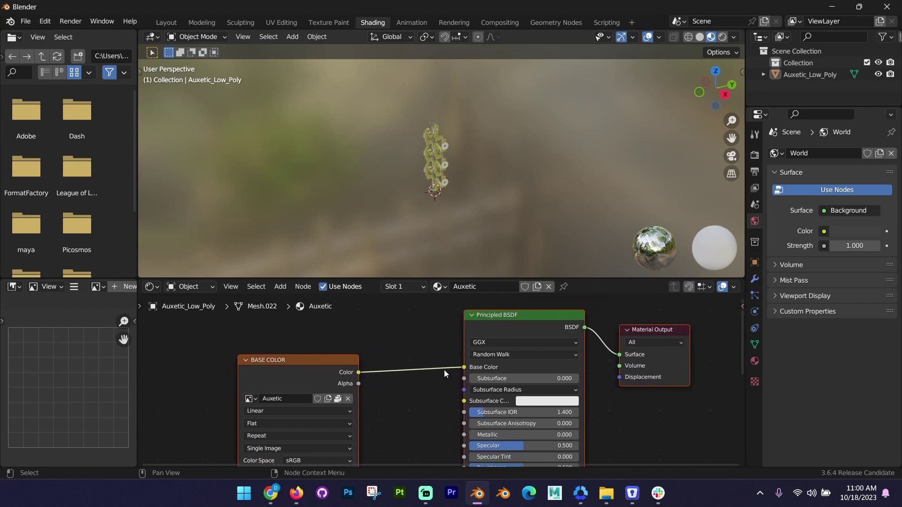
pyautogui.moveTo(427, 381); pyautogui.dragTo(463, 372, button='middle')
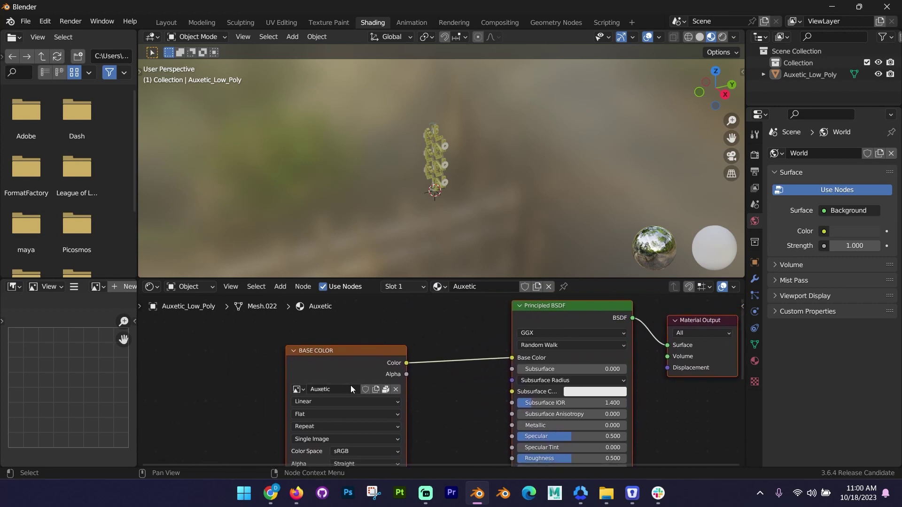
pyautogui.moveTo(333, 365); pyautogui.dragTo(342, 341)
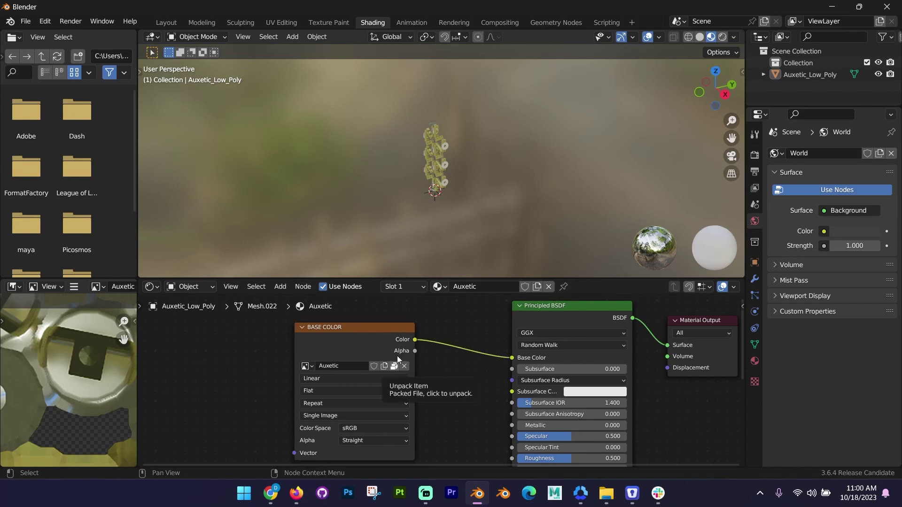
pyautogui.scroll(6, 451, 175)
pyautogui.keyDown('shift'); pyautogui.moveTo(506, 153); pyautogui.dragTo(496, 162, button='middle'); pyautogui.keyUp('shift')
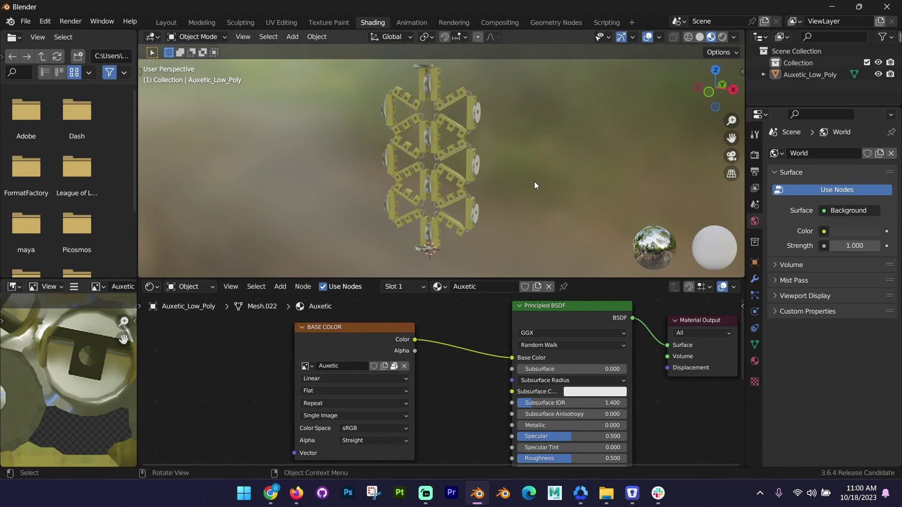
pyautogui.keyDown('shift'); pyautogui.moveTo(479, 184); pyautogui.dragTo(447, 195, button='middle'); pyautogui.keyUp('shift')
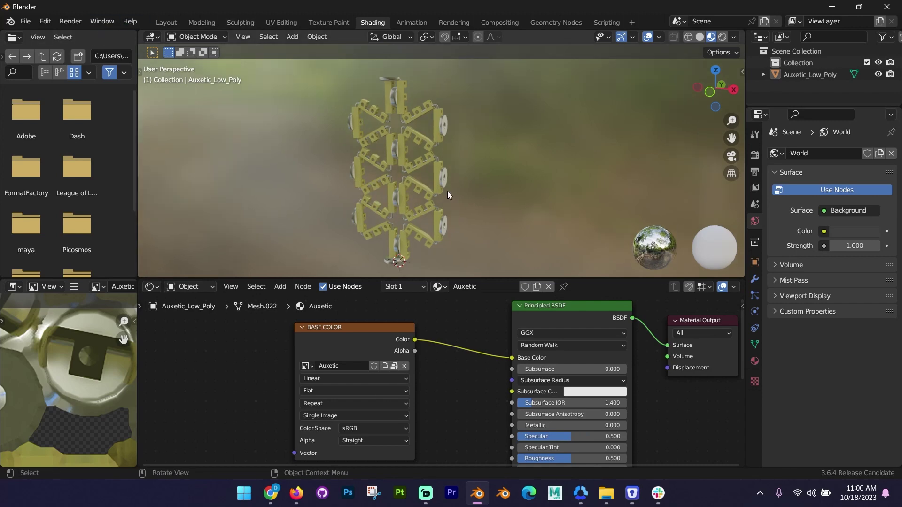
# Step: Save the project as Tutorial 1.blend on the Desktop
pyautogui.hotkey('ctrl', 's')
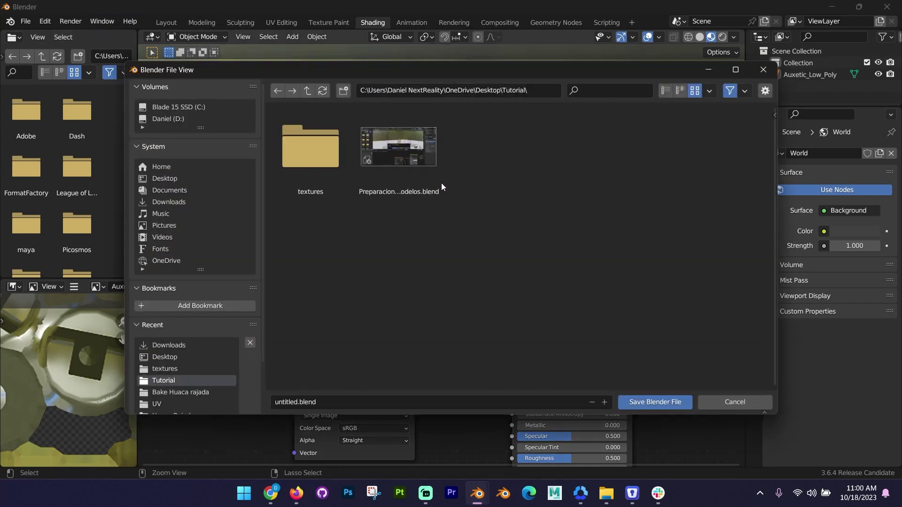
pyautogui.click(198, 183)
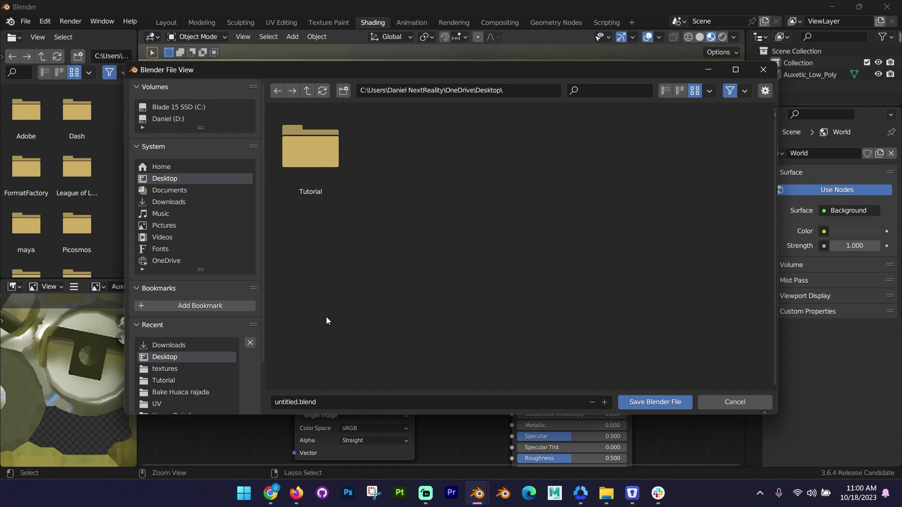
pyautogui.click(331, 398)
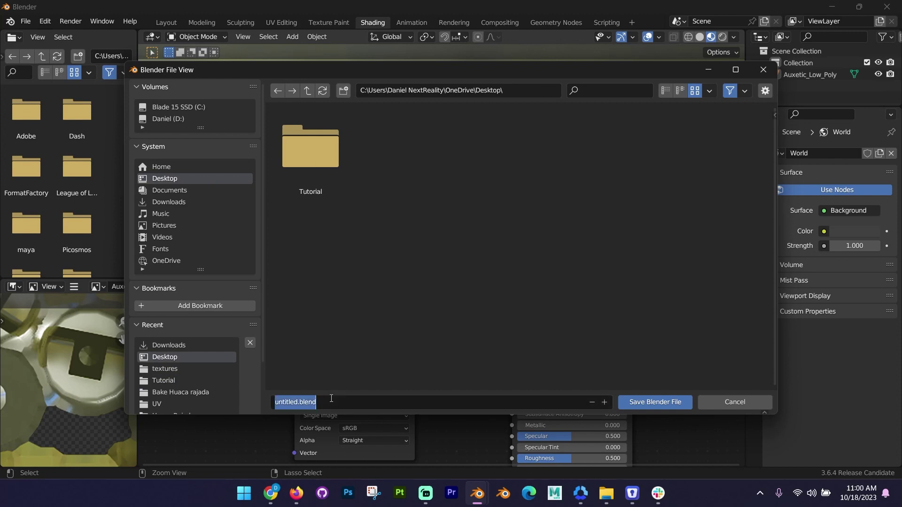
pyautogui.write('Tutorial')
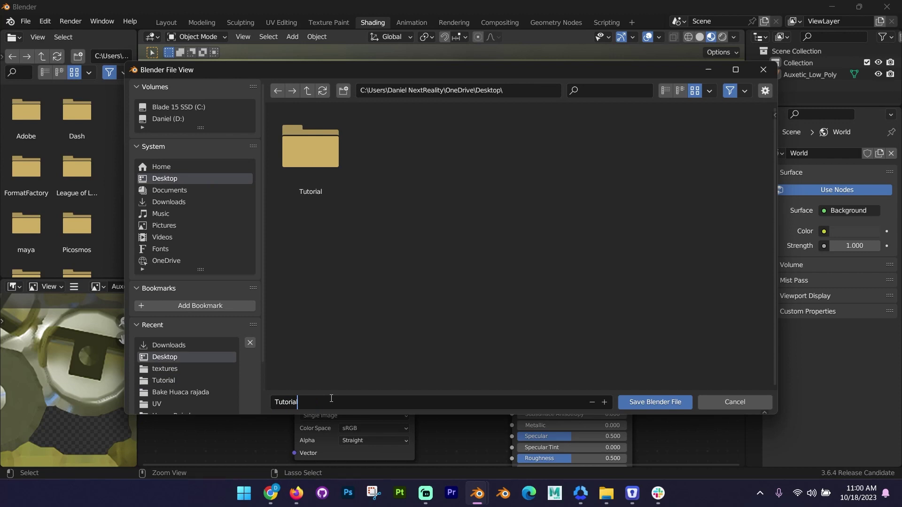
pyautogui.write(' 1.blend')
pyautogui.click(654, 402)
# Step: Unpack the embedded Auxetic texture into a textures folder beside the blend file
pyautogui.moveTo(506, 199)
pyautogui.keyDown('shift'); pyautogui.mouseDown(button='middle')
pyautogui.moveTo(526, 198)
pyautogui.moveTo(509, 196)
pyautogui.mouseUp(button='middle'); pyautogui.keyUp('shift')
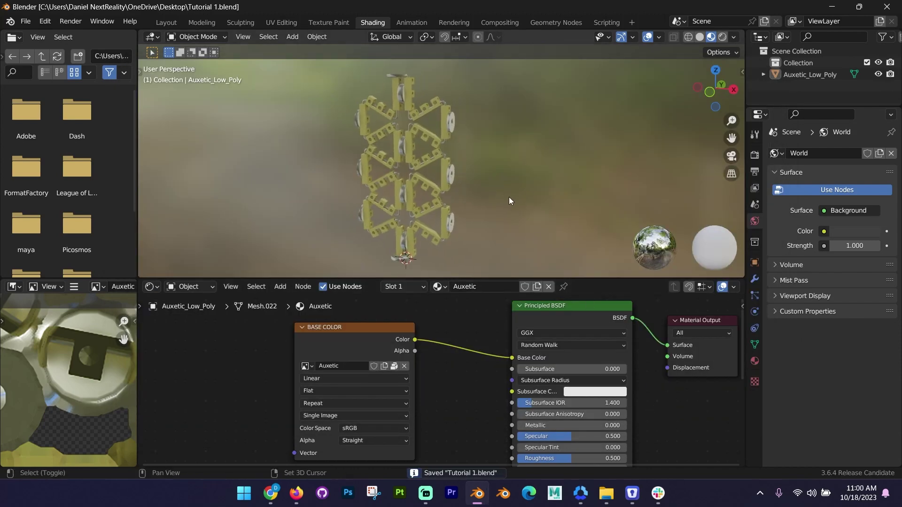
pyautogui.moveTo(411, 374); pyautogui.dragTo(415, 376, button='middle')
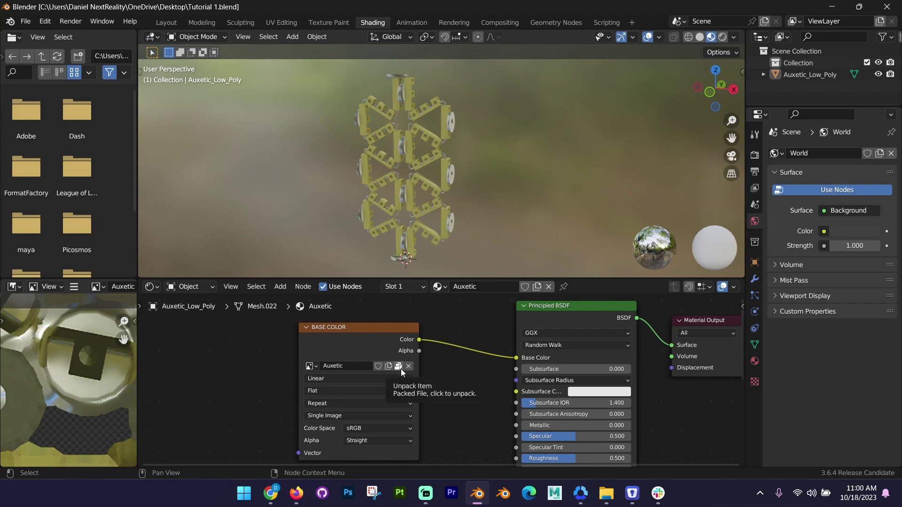
pyautogui.click(399, 367)
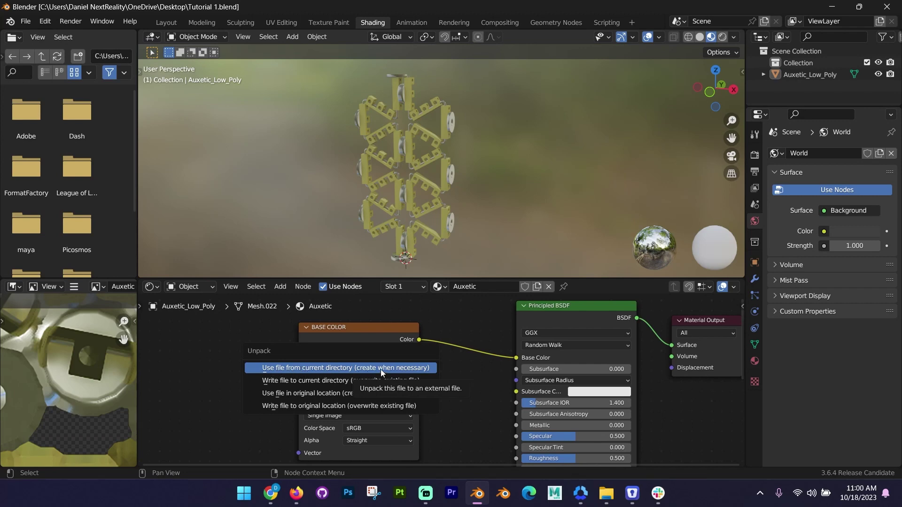
pyautogui.click(382, 370)
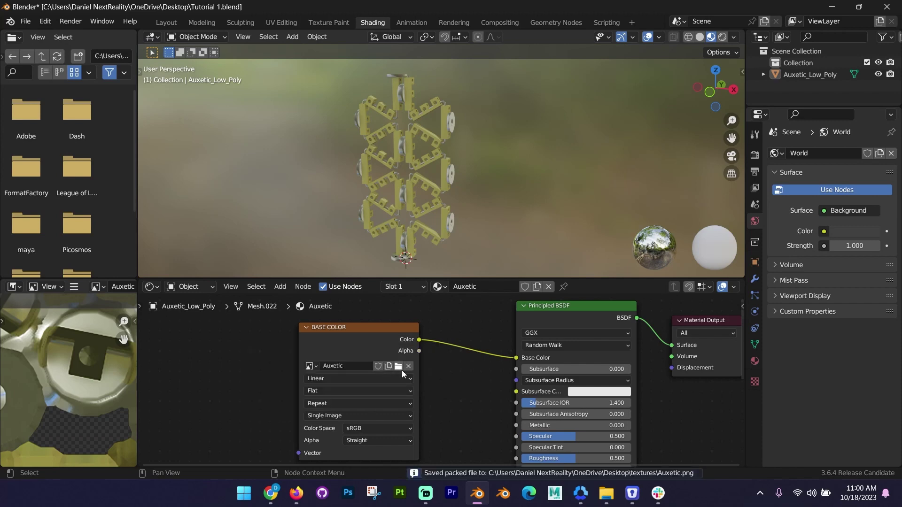
# Step: Check the Auxetic texture's details in the textures folder: 4096 × 4096 px, 12.9 MB
pyautogui.moveTo(609, 503)
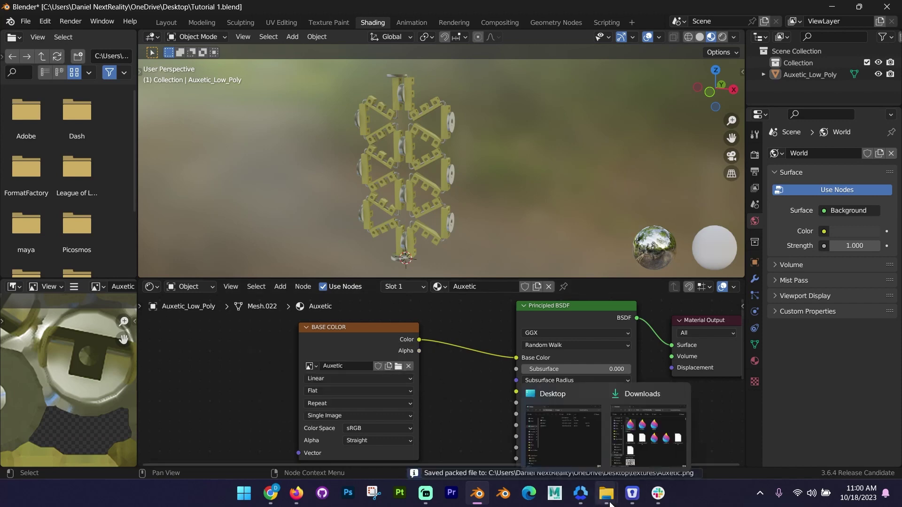
pyautogui.click(576, 449)
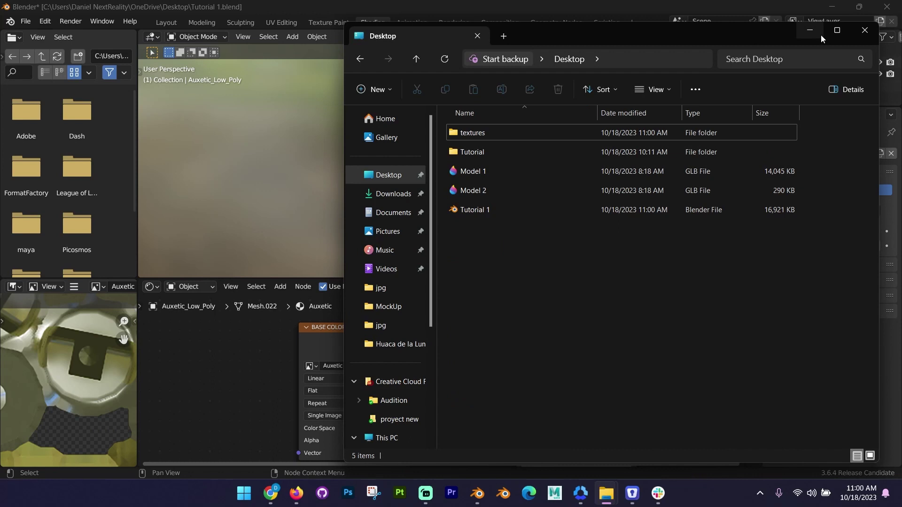
pyautogui.doubleClick(527, 134)
pyautogui.moveTo(574, 138); pyautogui.dragTo(514, 142)
pyautogui.click(503, 142)
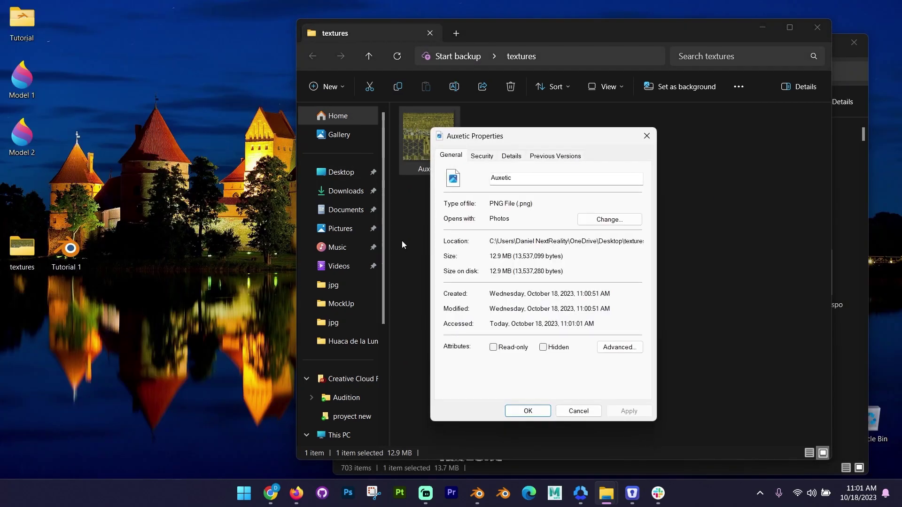
pyautogui.click(511, 156)
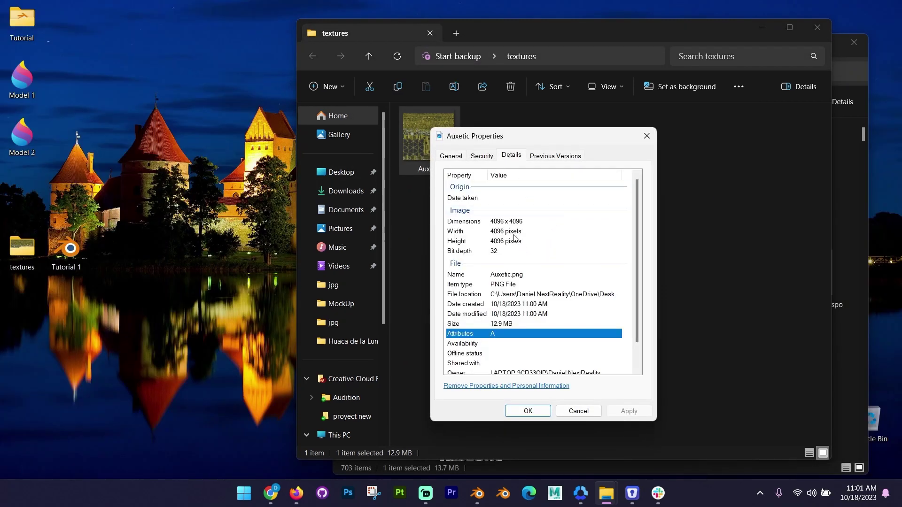
pyautogui.click(510, 326)
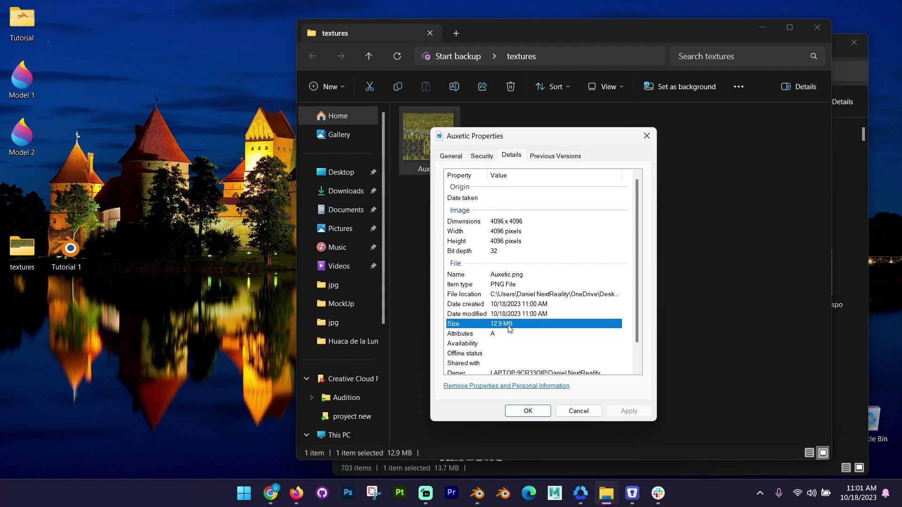
pyautogui.click(504, 222)
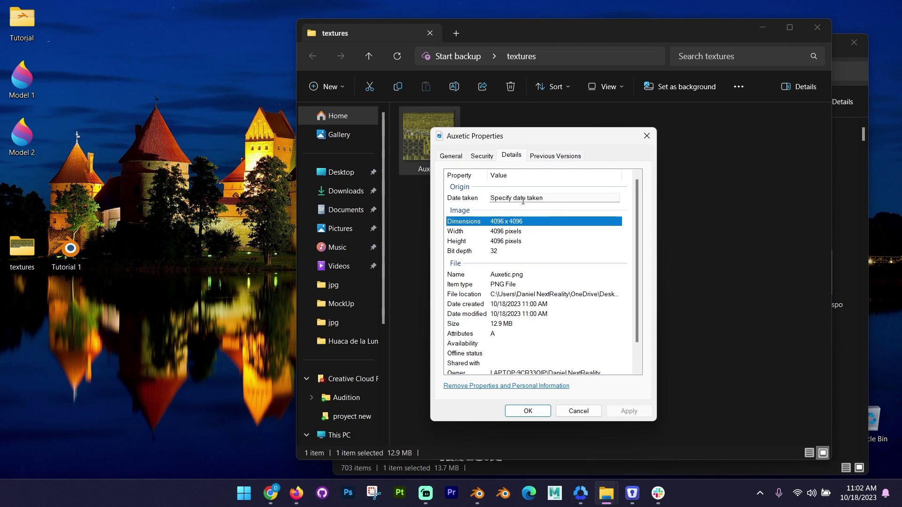
pyautogui.click(517, 232)
pyautogui.click(513, 225)
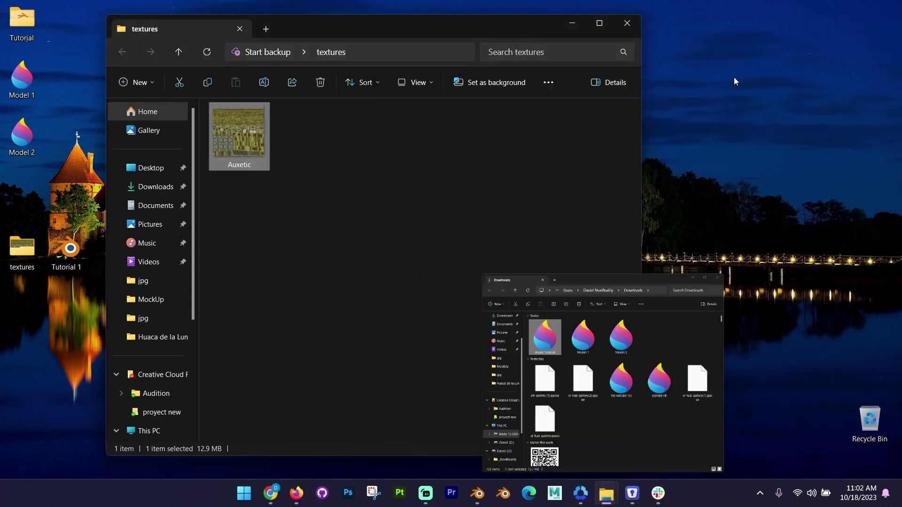
# Step: Open the Auxetic texture in Paint using Open with
pyautogui.click(316, 176)
pyautogui.click(252, 139)
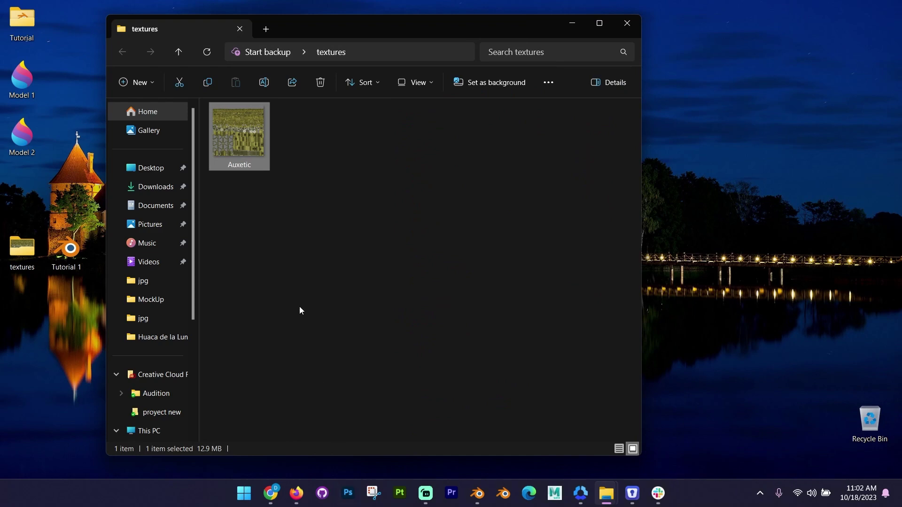
pyautogui.moveTo(335, 296); pyautogui.dragTo(241, 130)
pyautogui.rightClick(241, 133)
pyautogui.moveTo(303, 189)
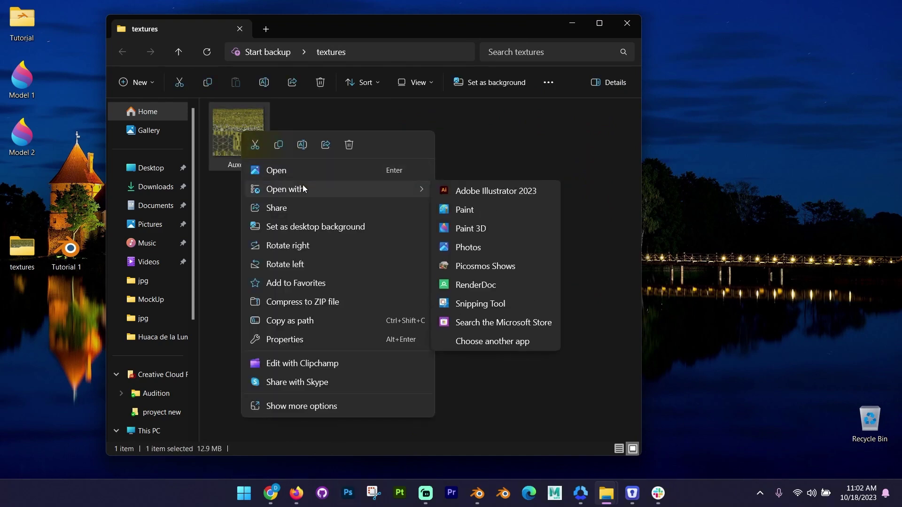
pyautogui.click(567, 162)
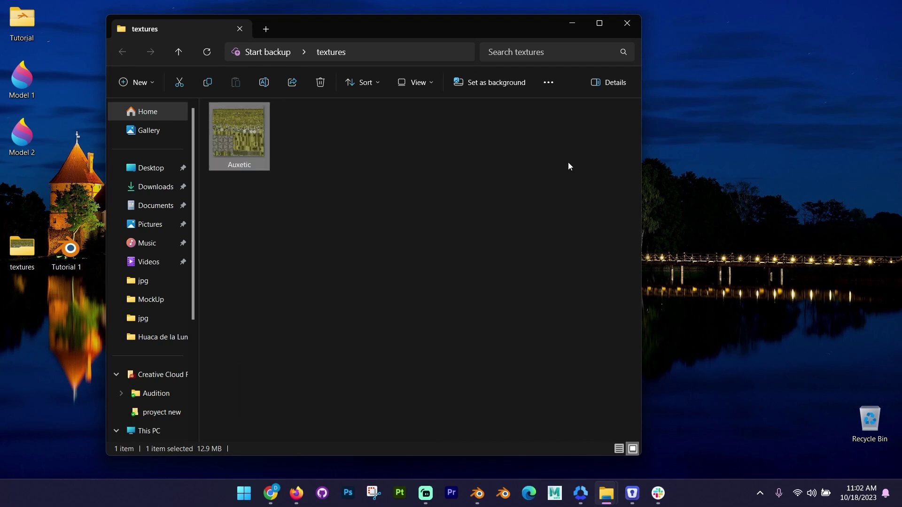
pyautogui.click(233, 128)
pyautogui.rightClick(234, 128)
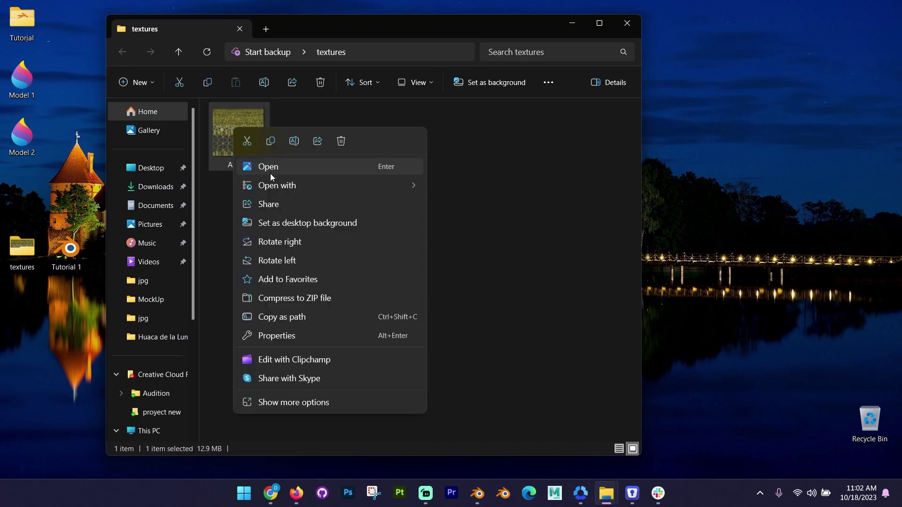
pyautogui.moveTo(277, 188)
pyautogui.click(483, 204)
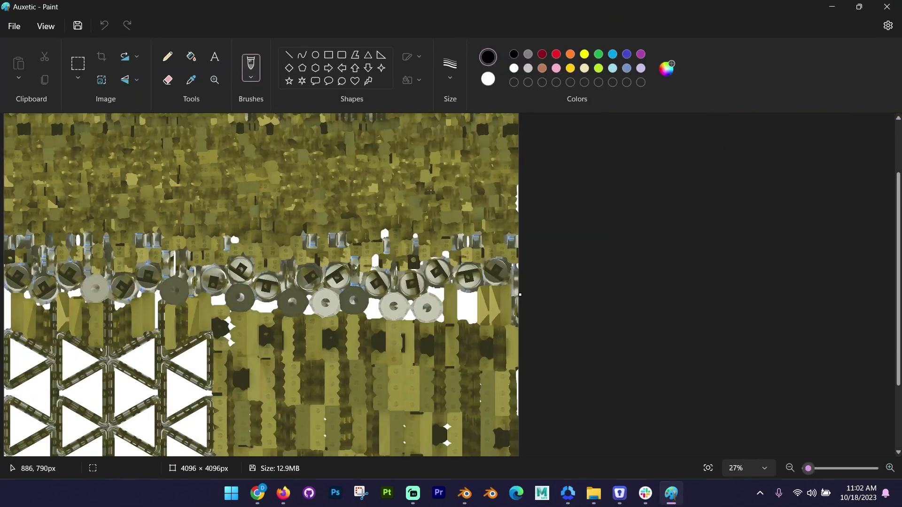
# Step: Resize the Auxetic image in pixels to 1024 width with linked aspect, giving 1024 × 1024
pyautogui.scroll(2, 288, 188)
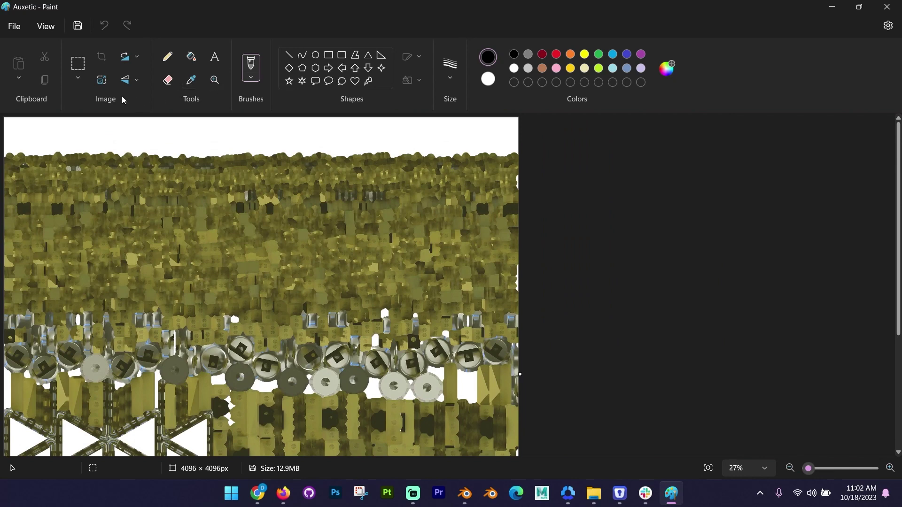
pyautogui.click(103, 80)
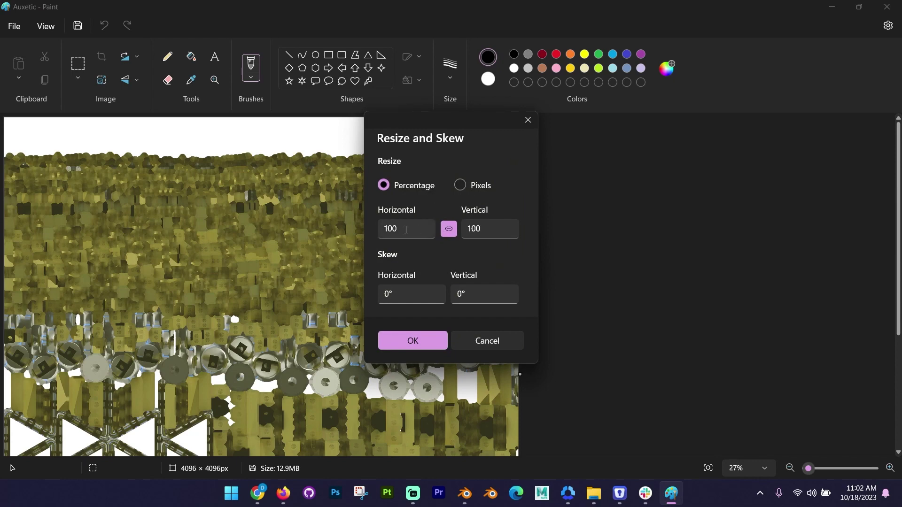
pyautogui.click(460, 185)
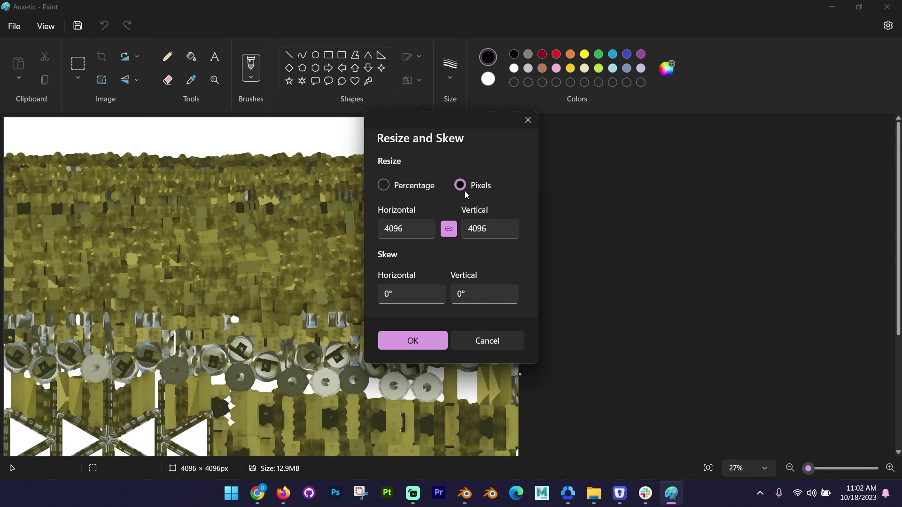
pyautogui.doubleClick(424, 229)
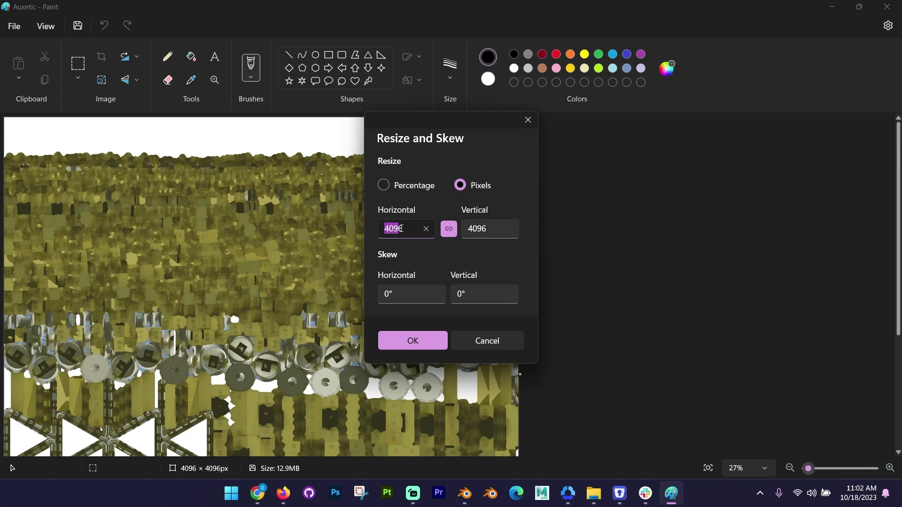
pyautogui.write('1024')
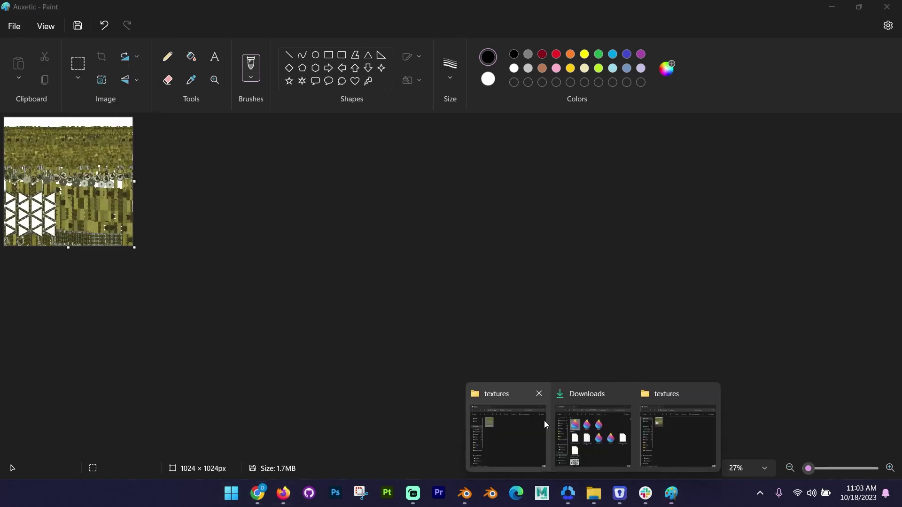
# Step: Open the Auxetic file's Properties and confirm it is a PNG File (.png) of 1.67 MB
pyautogui.click(537, 429)
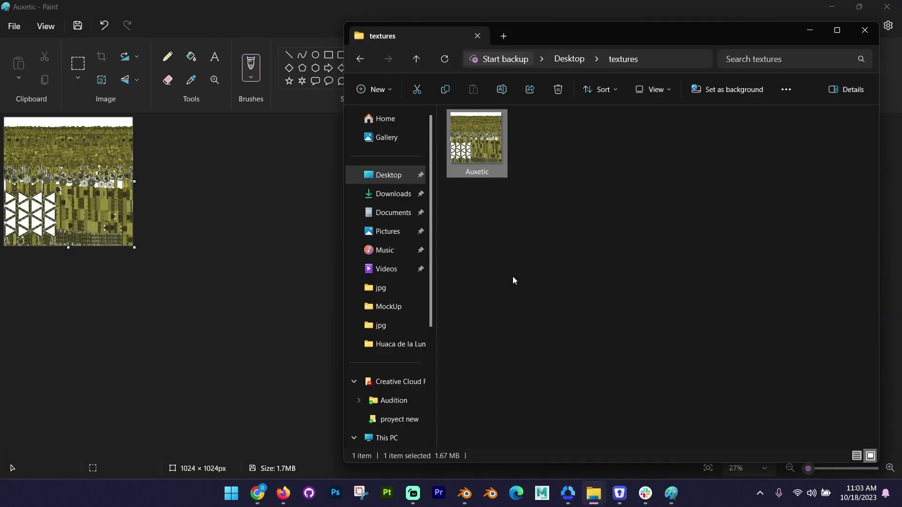
pyautogui.rightClick(493, 161)
pyautogui.click(454, 226)
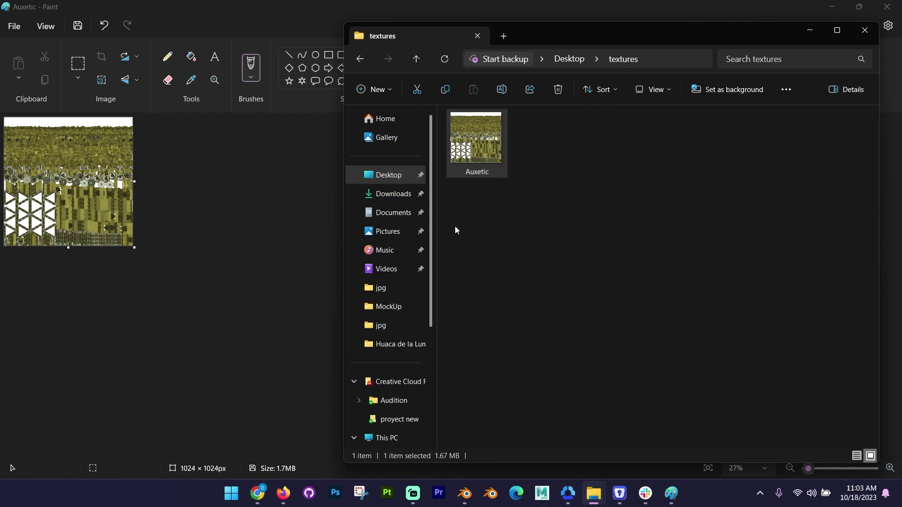
pyautogui.click(492, 160)
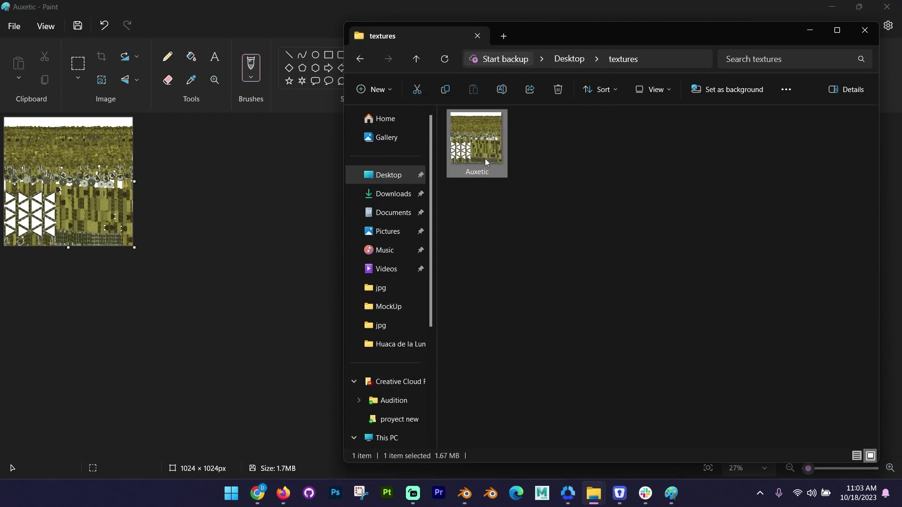
pyautogui.rightClick(484, 159)
pyautogui.click(548, 342)
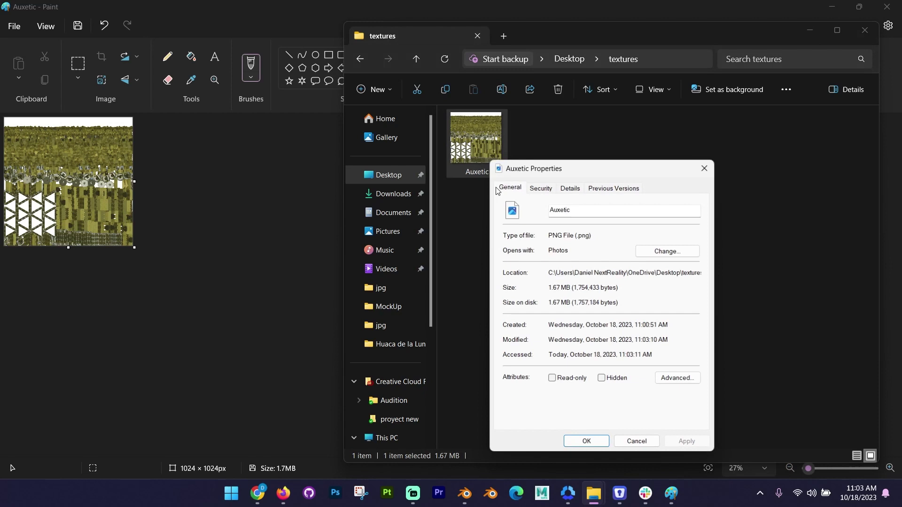
pyautogui.moveTo(553, 235); pyautogui.dragTo(528, 235)
pyautogui.click(587, 240)
pyautogui.click(553, 237)
pyautogui.doubleClick(551, 236)
pyautogui.click(551, 237)
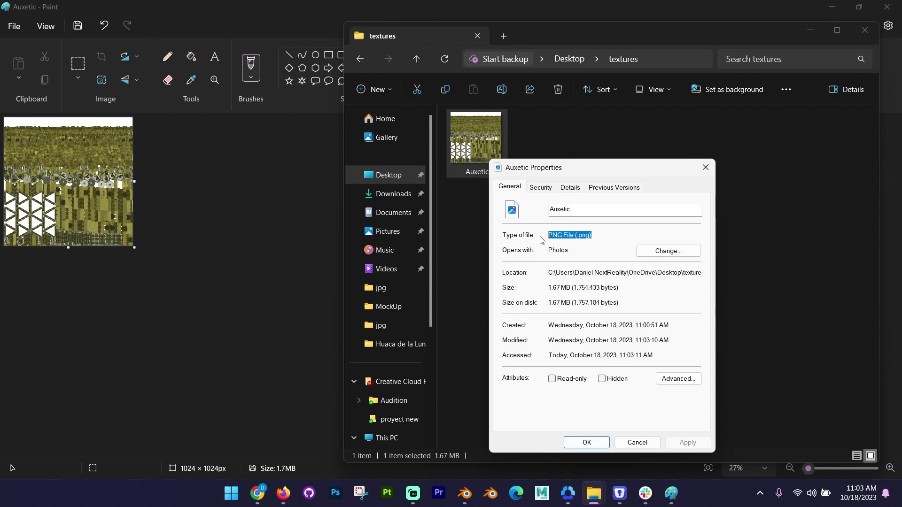
pyautogui.click(52, 65)
# Step: Save Auxetic as a JPEG picture in Desktop > textures, accepting the transparency loss
pyautogui.click(15, 28)
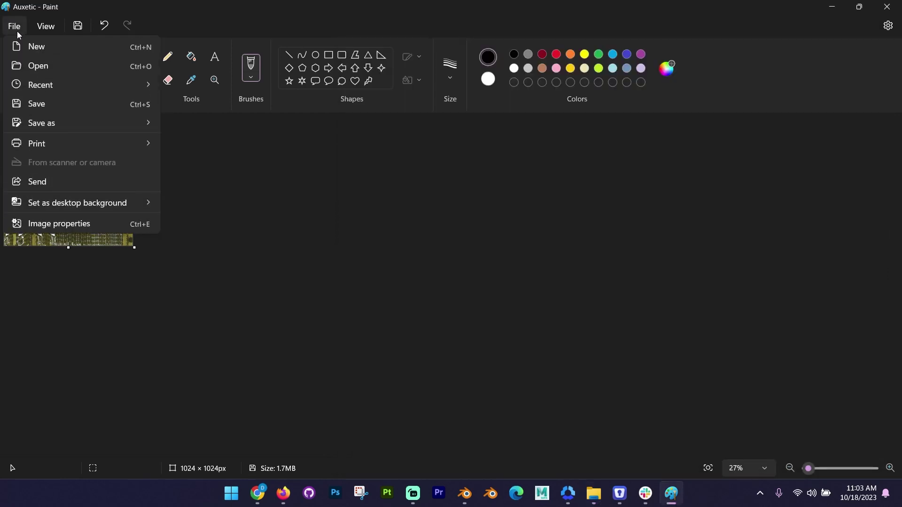
pyautogui.moveTo(78, 129)
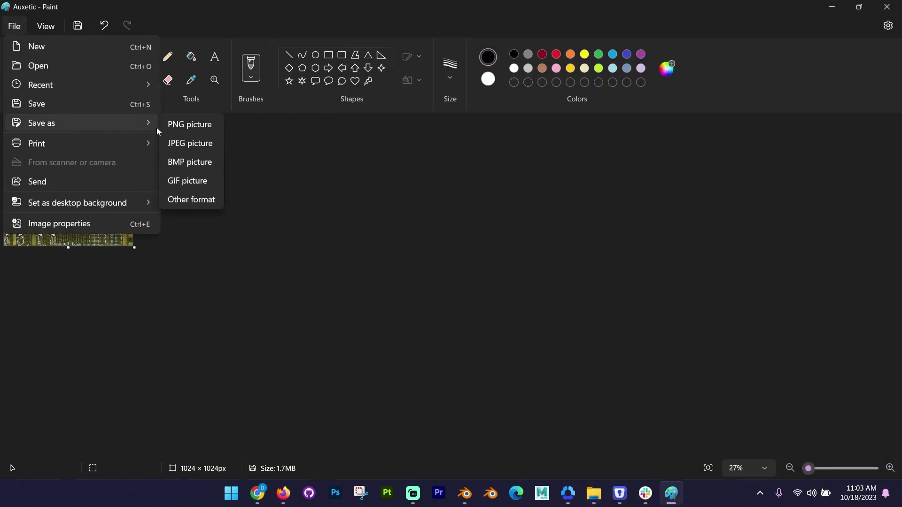
pyautogui.click(194, 143)
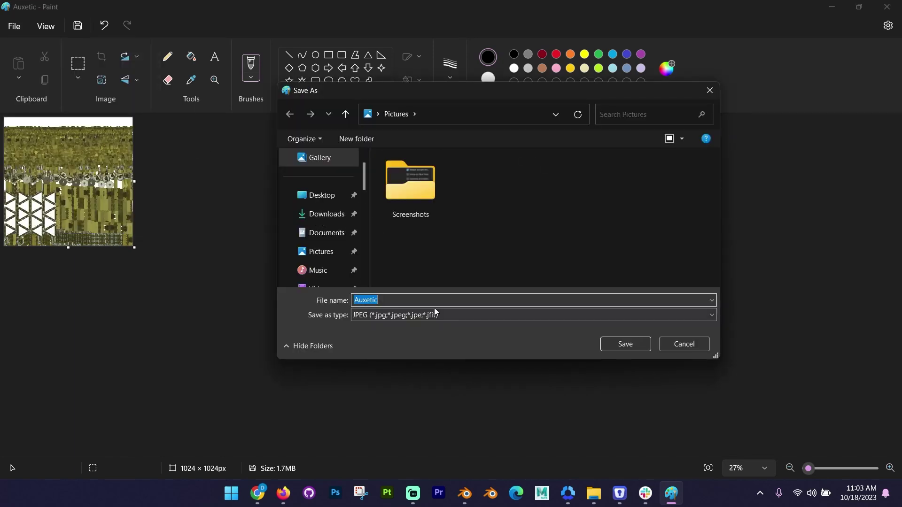
pyautogui.click(322, 195)
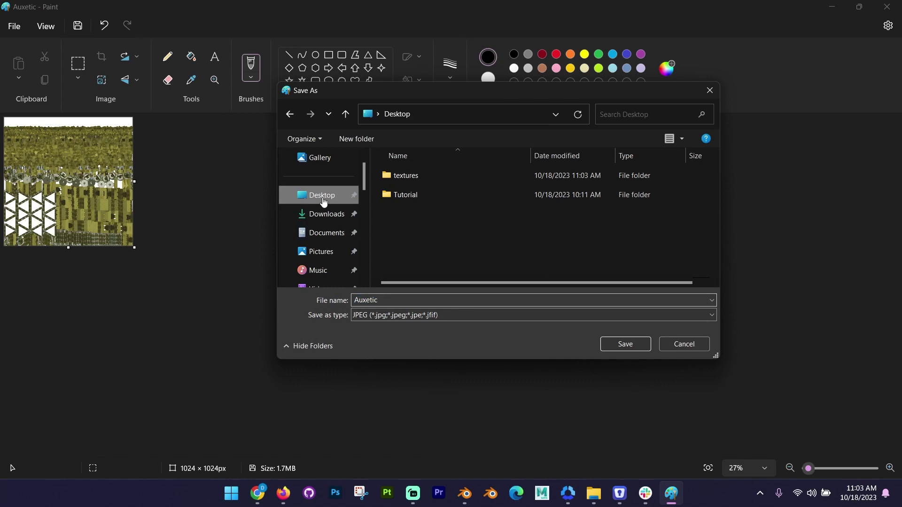
pyautogui.doubleClick(418, 181)
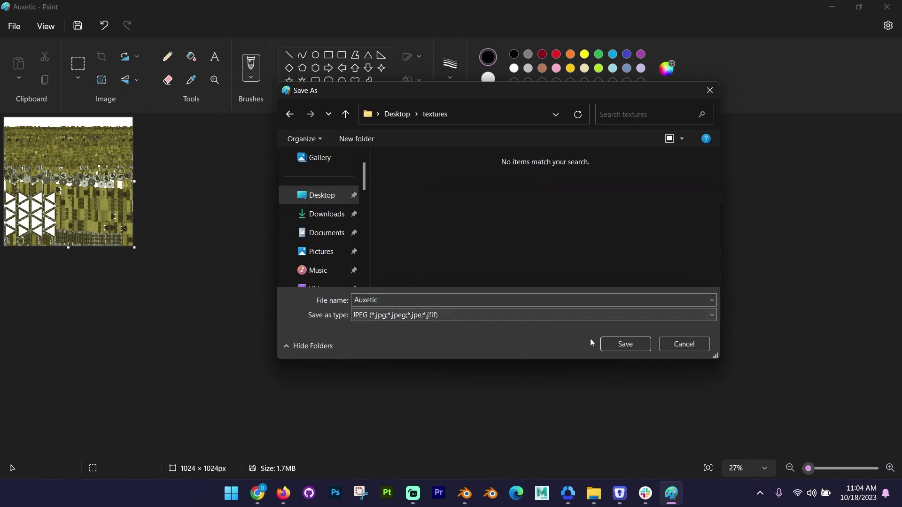
pyautogui.click(613, 344)
pyautogui.click(424, 283)
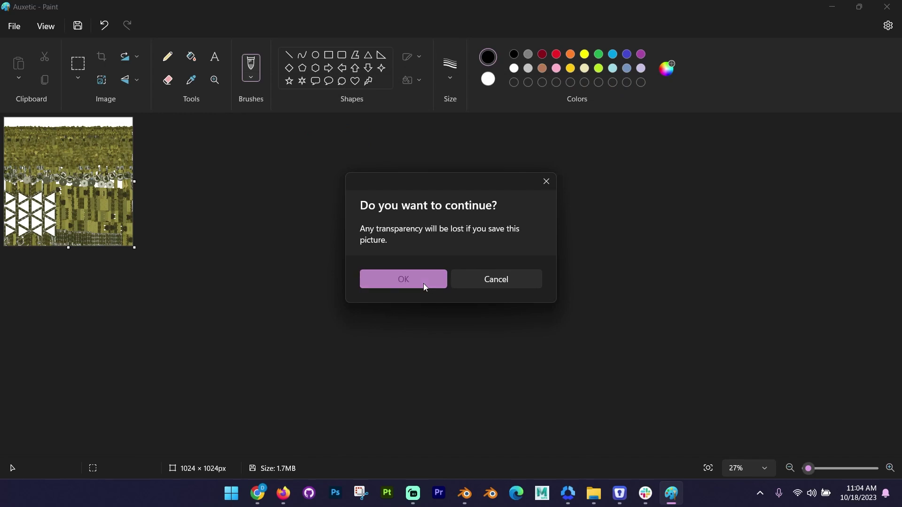
# Step: Compare the two Auxetic files: the 1.67 MB PNG original and the 395 KB JPEG
pyautogui.moveTo(594, 493)
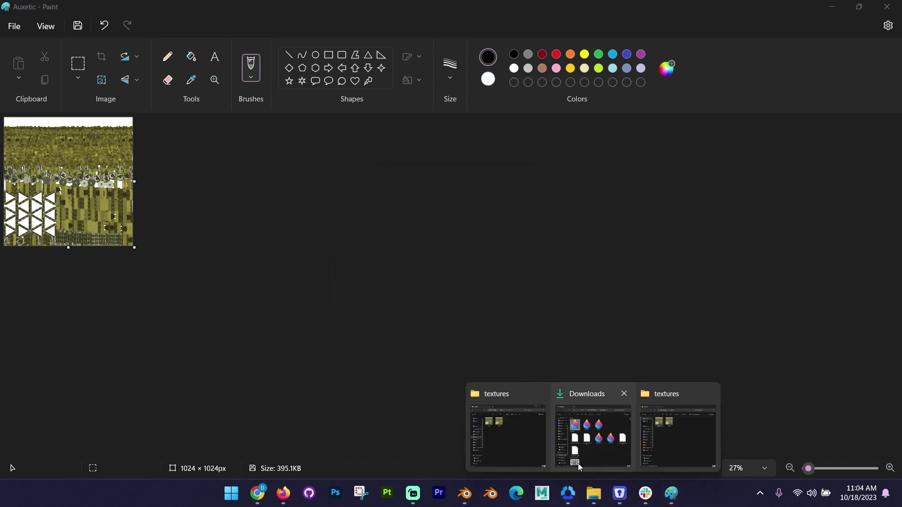
pyautogui.click(512, 441)
pyautogui.click(483, 165)
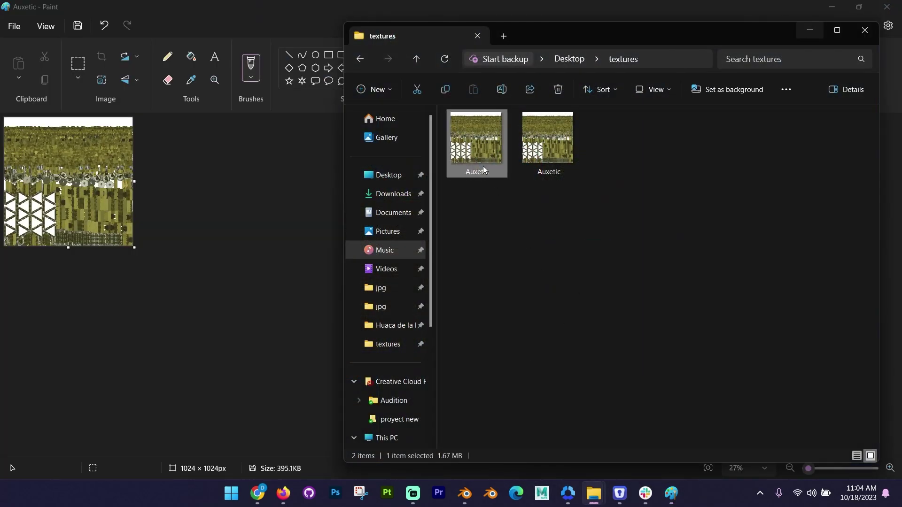
pyautogui.click(547, 150)
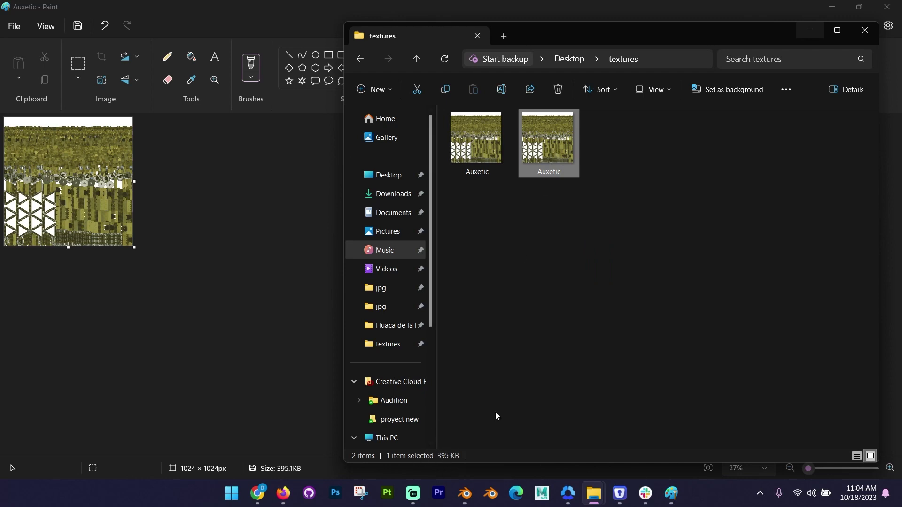
pyautogui.click(491, 159)
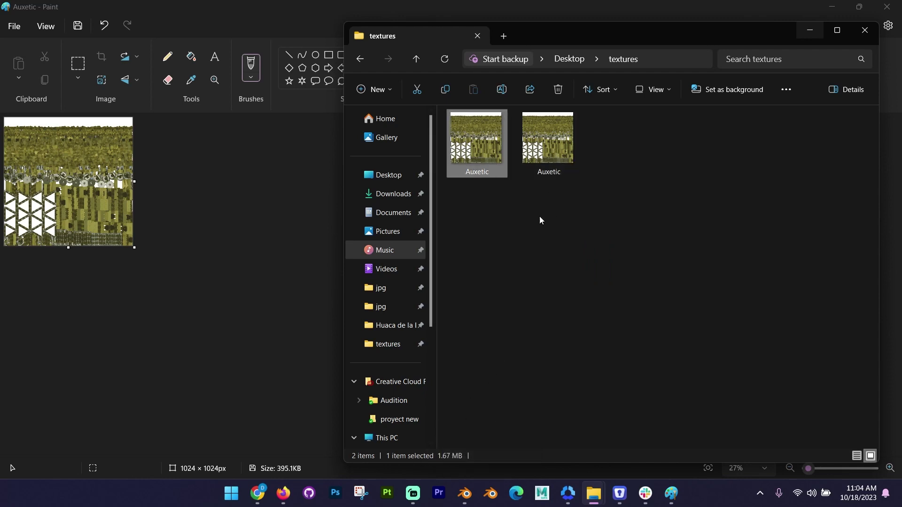
pyautogui.click(550, 175)
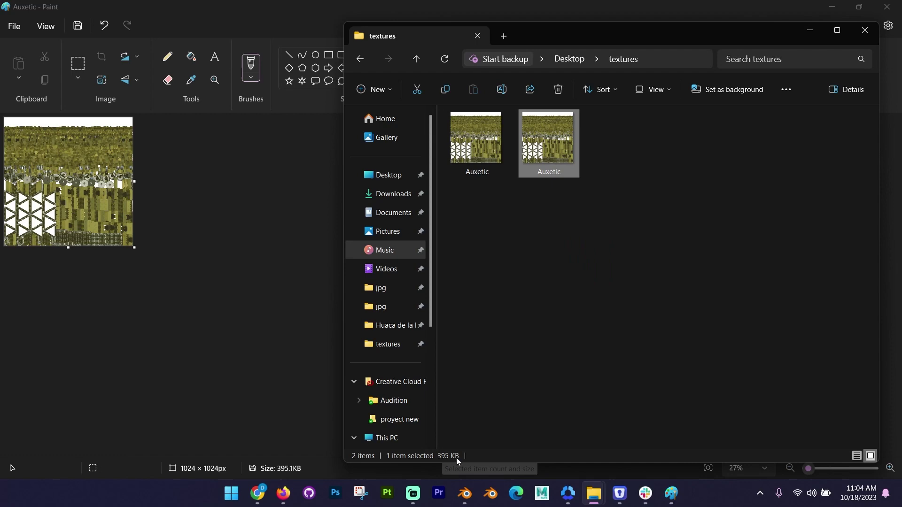
pyautogui.click(516, 391)
# Step: Close Paint and the duplicate textures Explorer window
pyautogui.click(164, 272)
pyautogui.click(887, 6)
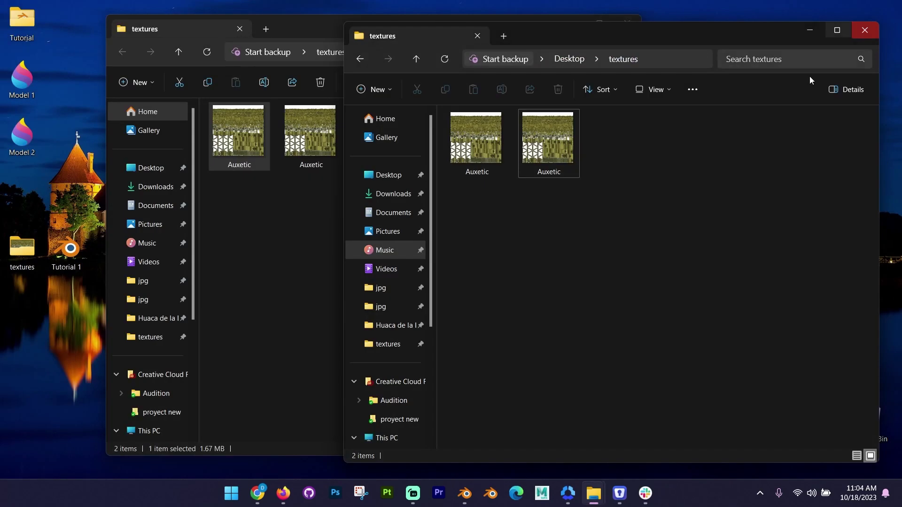
pyautogui.moveTo(553, 278); pyautogui.dragTo(482, 173)
pyautogui.click(336, 160)
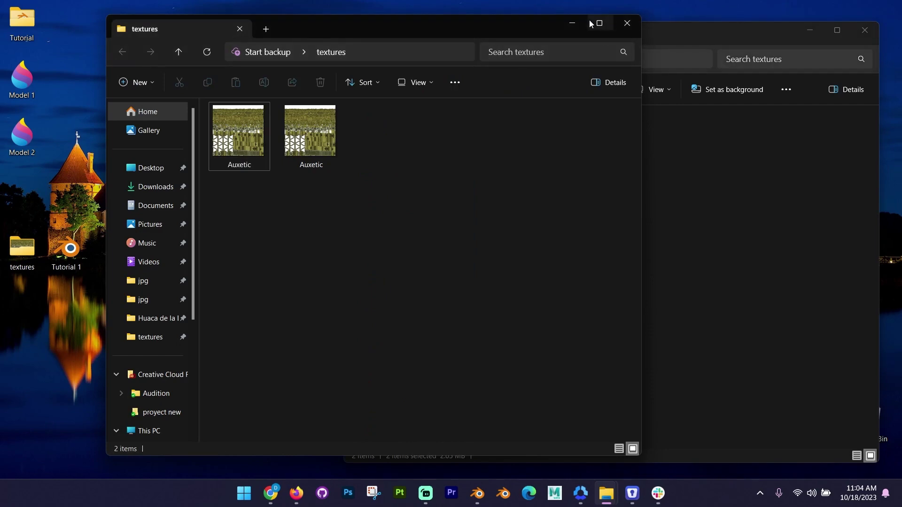
pyautogui.click(627, 20)
pyautogui.click(528, 228)
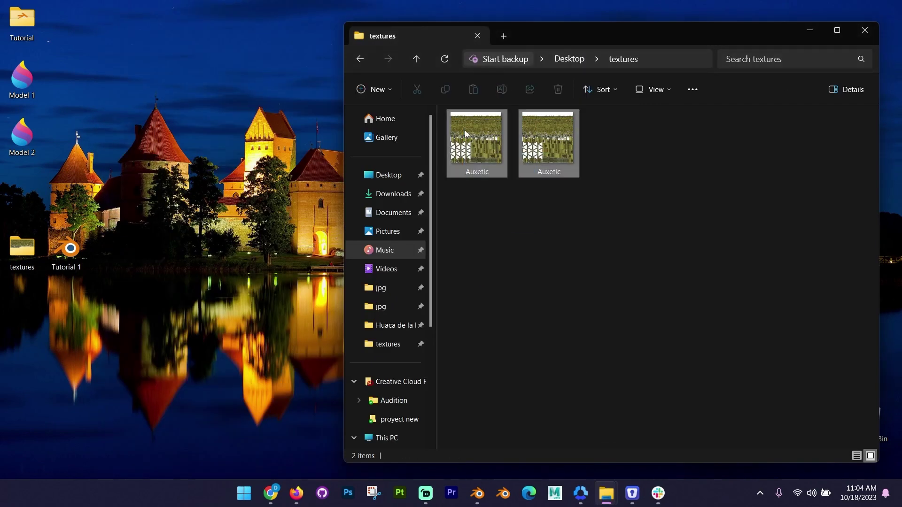
# Step: Replace the base colour Image Texture with Auxetic.jpg from the textures folder
pyautogui.click(474, 496)
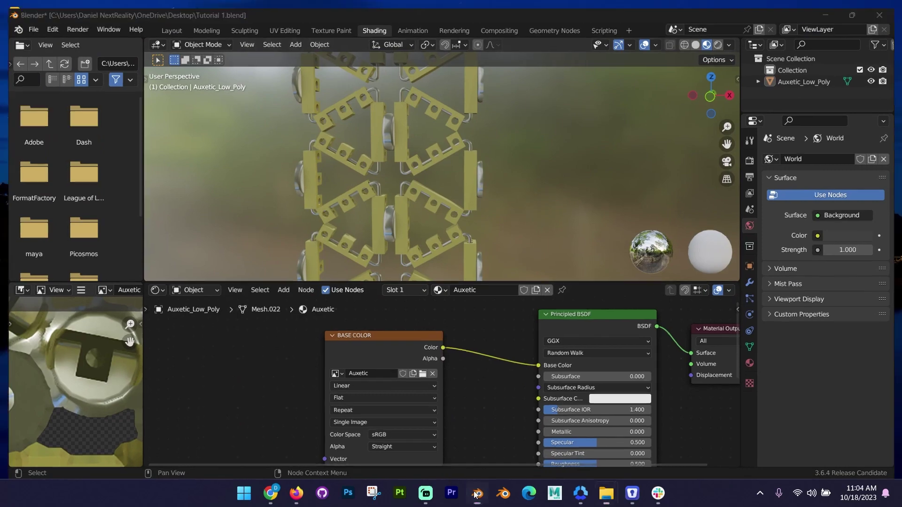
pyautogui.click(474, 494)
pyautogui.click(476, 495)
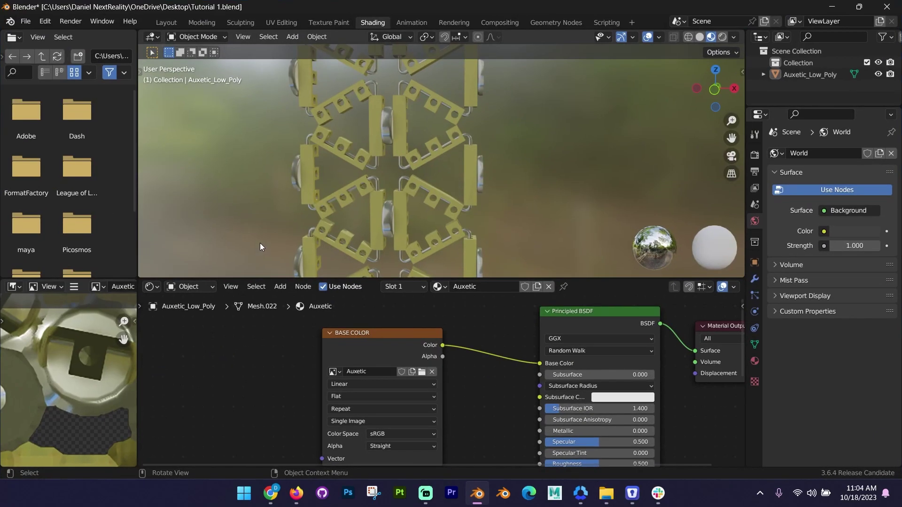
pyautogui.moveTo(260, 243); pyautogui.dragTo(429, 210, button='middle')
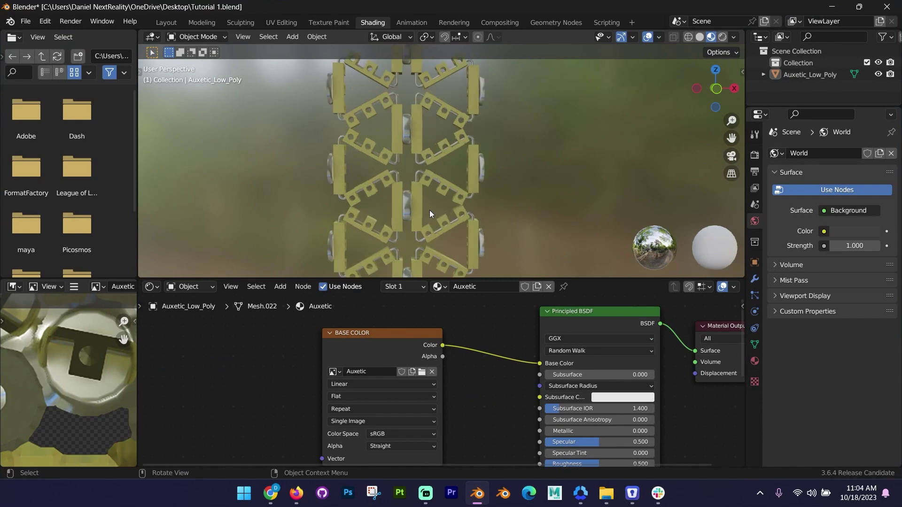
pyautogui.click(433, 371)
pyautogui.click(427, 374)
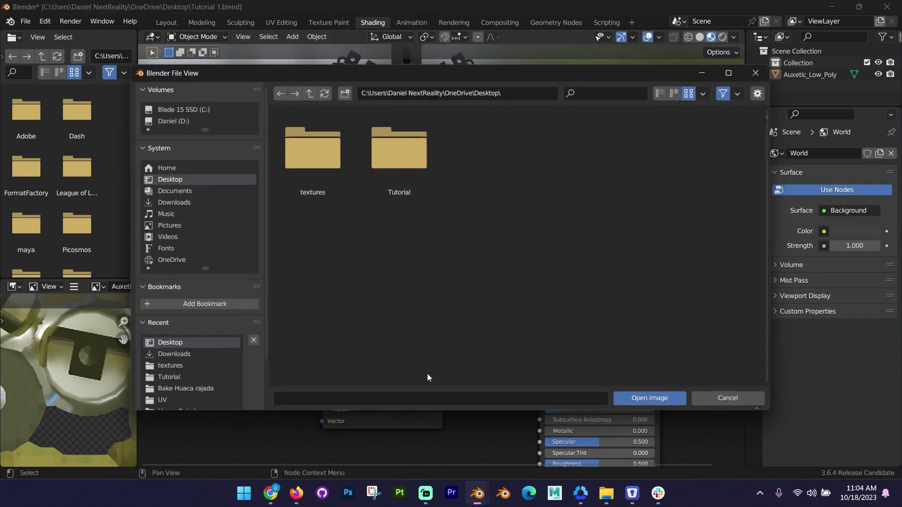
pyautogui.doubleClick(332, 174)
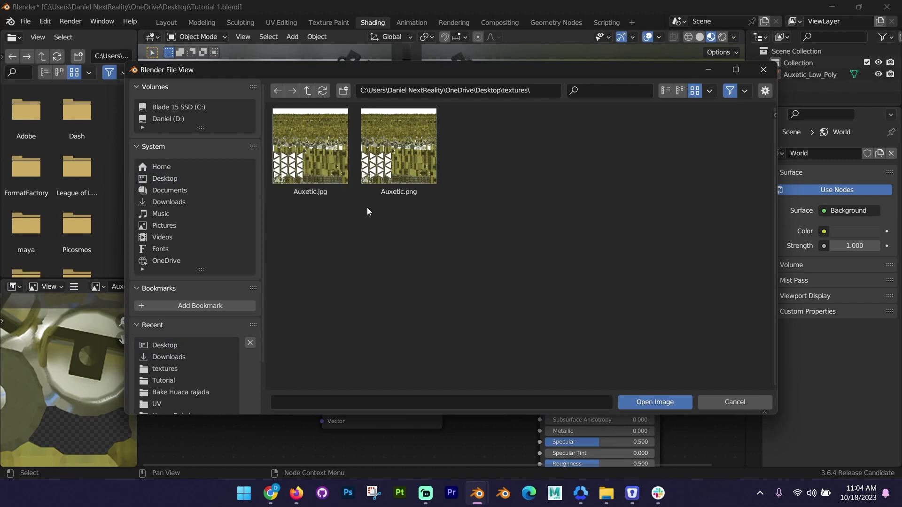
pyautogui.doubleClick(311, 148)
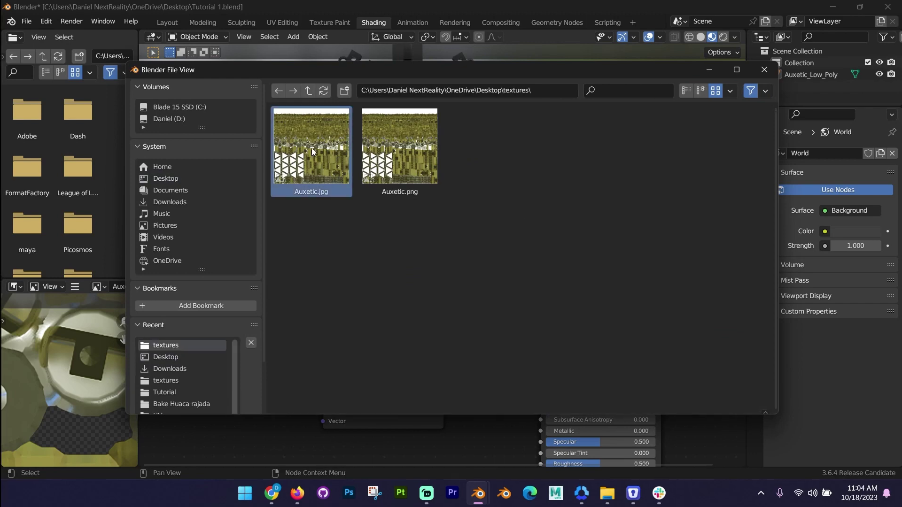
# Step: Orbit around the Auxetic_Low_Poly lattice to inspect the new JPG texture
pyautogui.moveTo(317, 201); pyautogui.dragTo(377, 180, button='middle')
pyautogui.click(387, 192)
pyautogui.scroll(4, 404, 190)
pyautogui.click(460, 186)
pyautogui.scroll(-2, 459, 186)
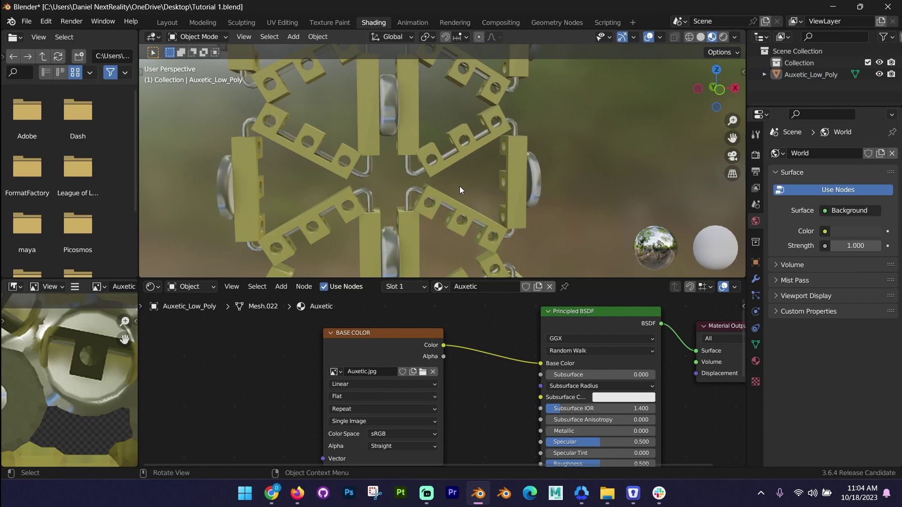
pyautogui.moveTo(459, 186)
pyautogui.mouseDown(button='middle')
pyautogui.moveTo(433, 181)
pyautogui.moveTo(459, 185)
pyautogui.mouseUp(button='middle')
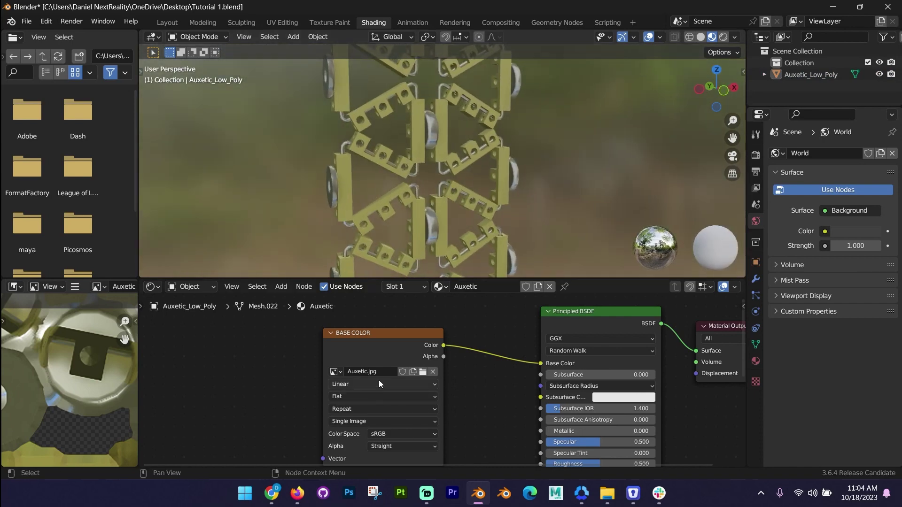
pyautogui.moveTo(450, 356); pyautogui.dragTo(459, 363, button='middle')
# Step: Export the model as glTF 2.0 to the Desktop as Model tutorial.glb with JPEG images
pyautogui.click(27, 21)
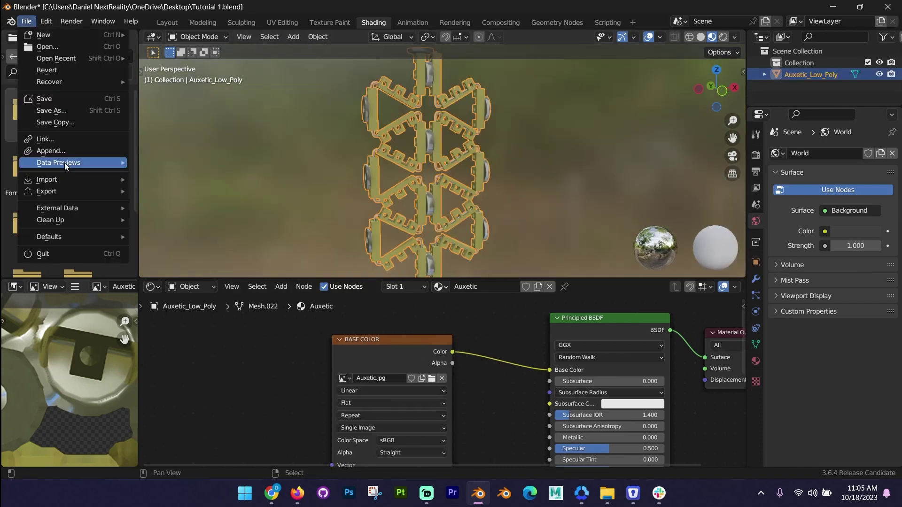
pyautogui.moveTo(80, 191)
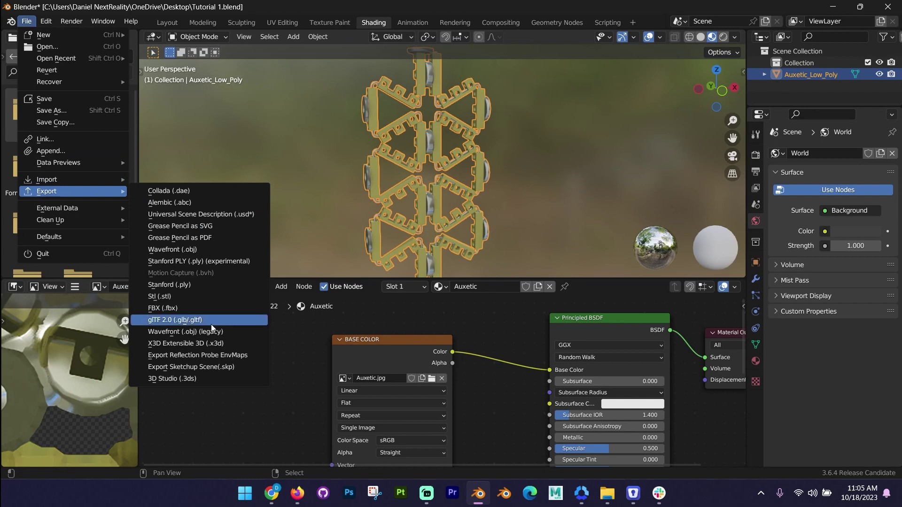
pyautogui.click(216, 320)
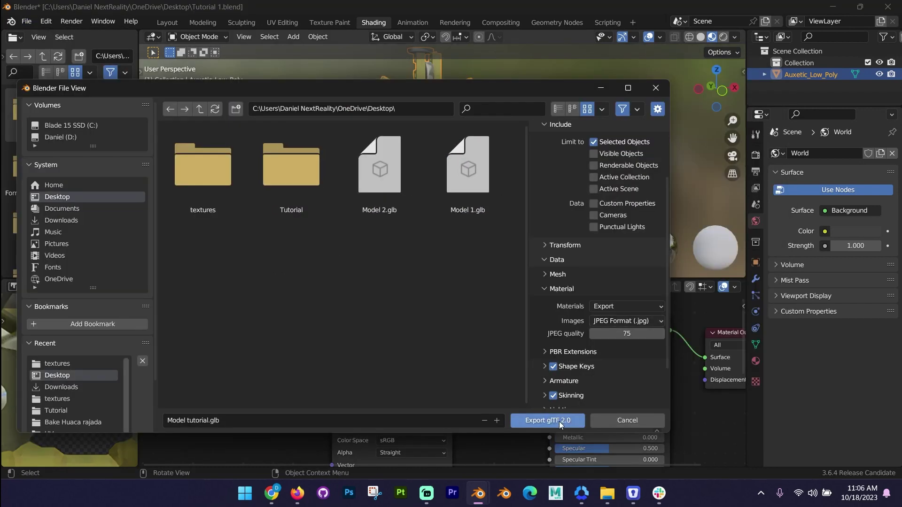
pyautogui.click(559, 421)
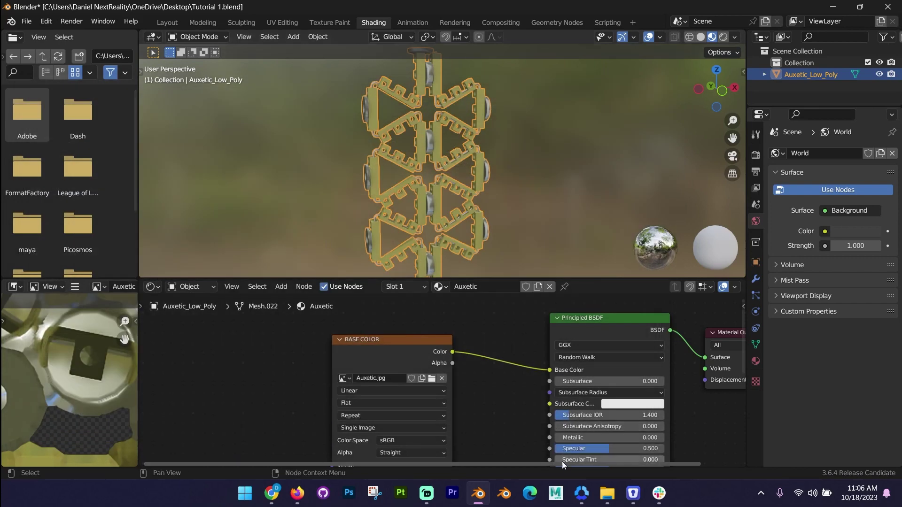
pyautogui.press('super+d')
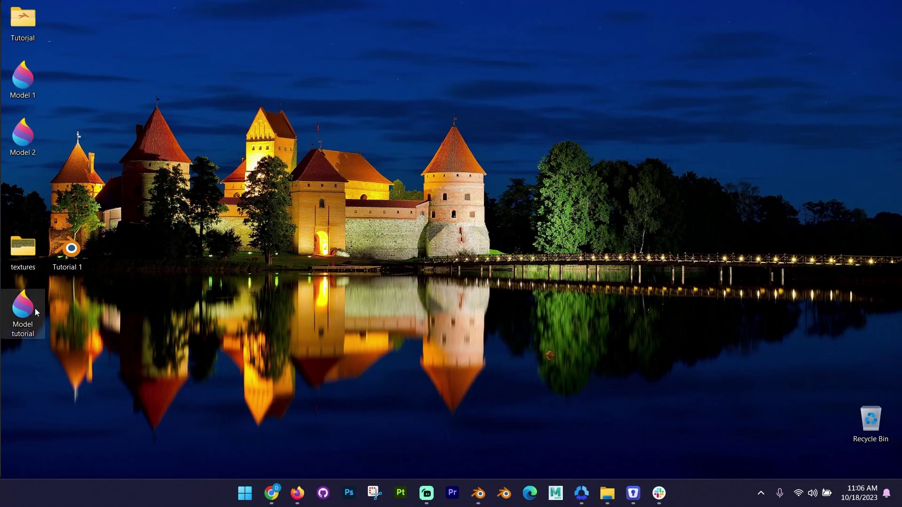
pyautogui.doubleClick(20, 315)
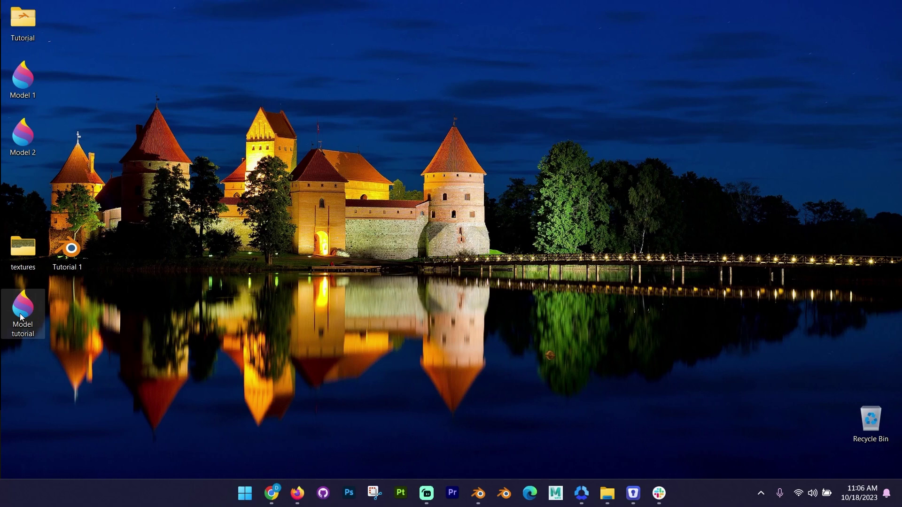
pyautogui.rightClick(22, 317)
pyautogui.click(74, 256)
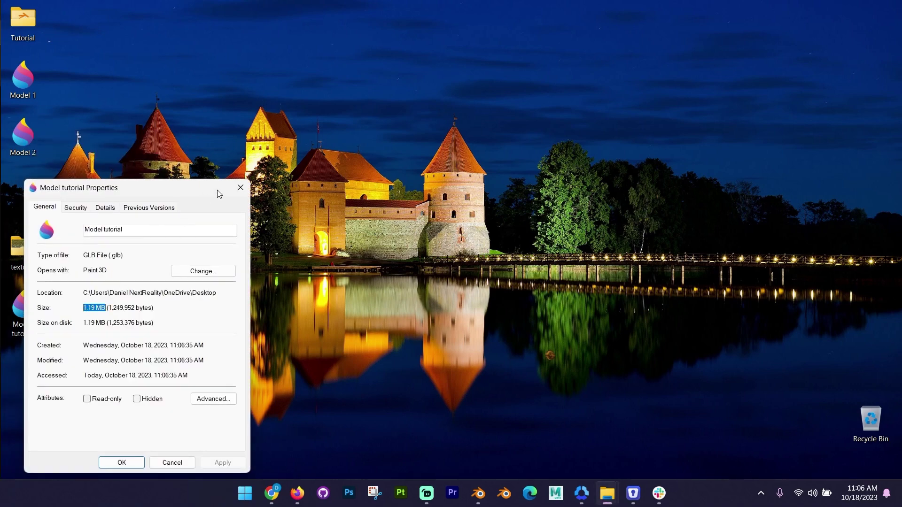
pyautogui.click(240, 188)
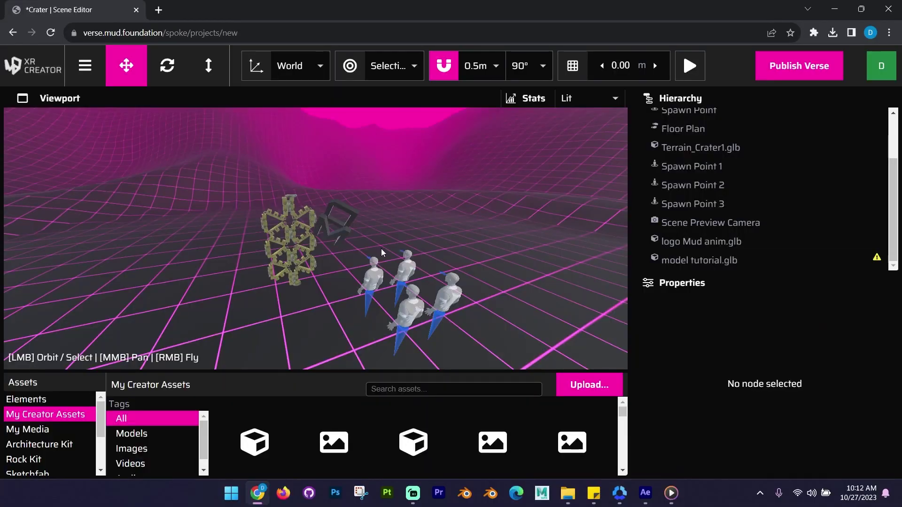
# Step: Drag Model tutorial.glb from the Desktop folder into the My Creator Assets panel
pyautogui.moveTo(384, 243); pyautogui.dragTo(387, 238)
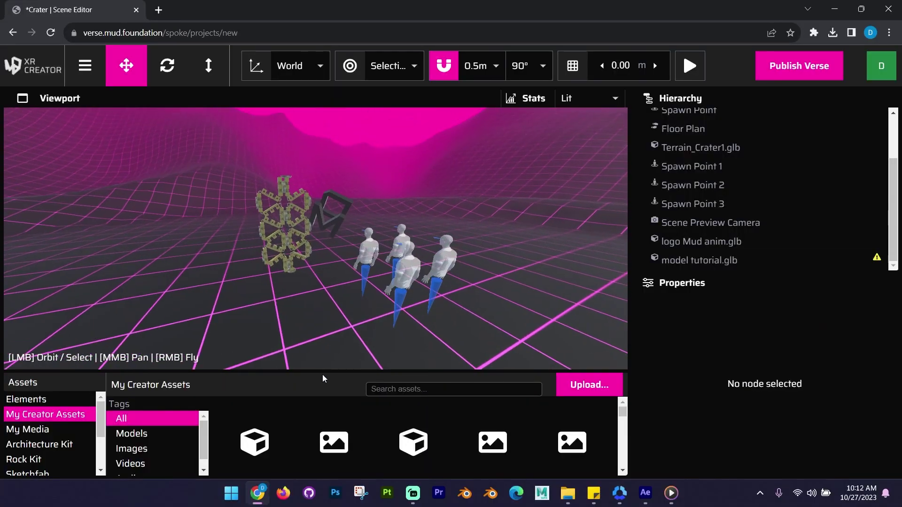
pyautogui.moveTo(323, 372)
pyautogui.mouseDown()
pyautogui.moveTo(335, 352)
pyautogui.moveTo(334, 366)
pyautogui.mouseUp()
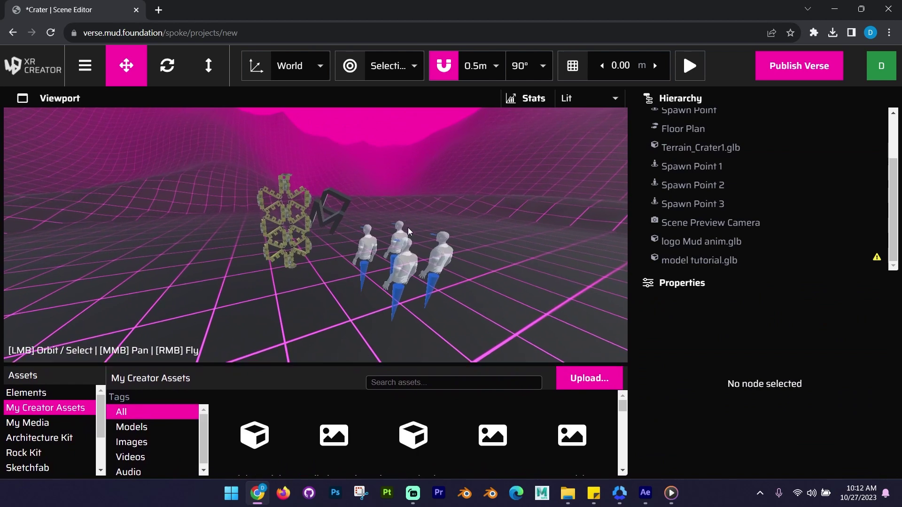
pyautogui.moveTo(329, 293); pyautogui.dragTo(344, 293)
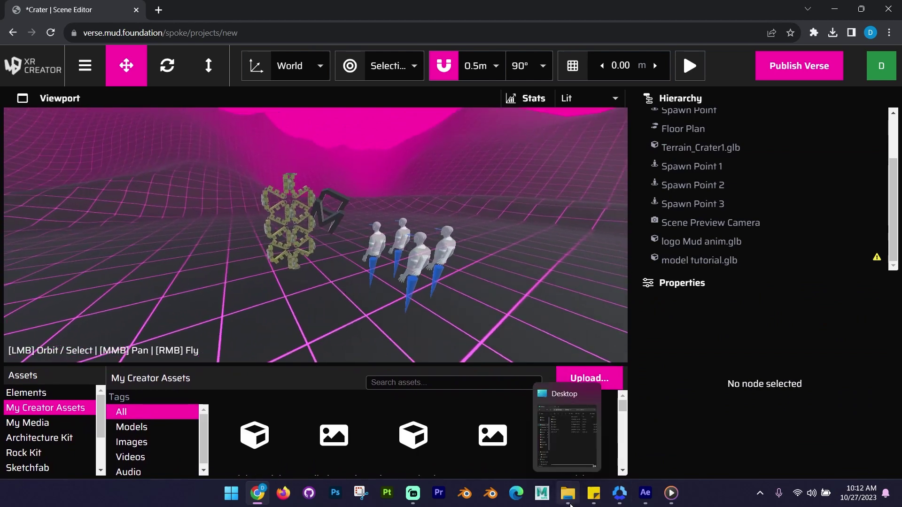
pyautogui.click(569, 501)
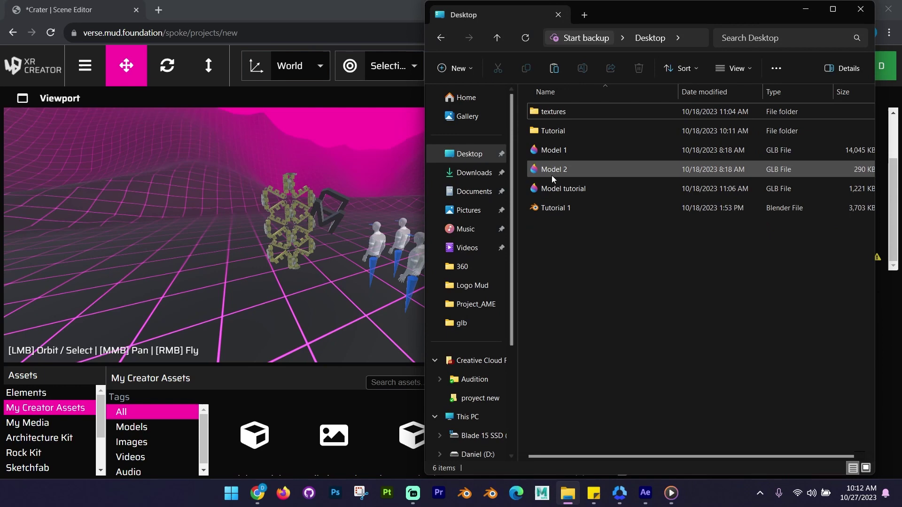
pyautogui.moveTo(586, 188); pyautogui.dragTo(292, 402)
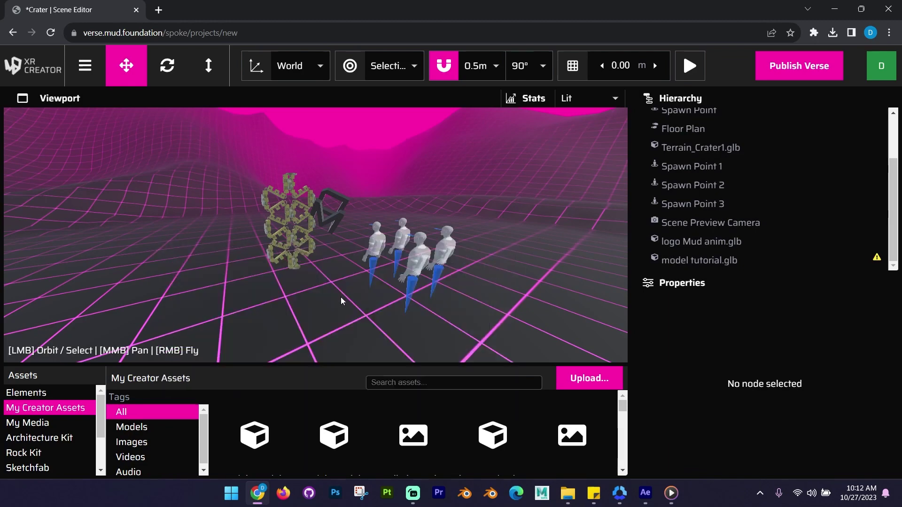
pyautogui.moveTo(314, 323); pyautogui.dragTo(305, 338)
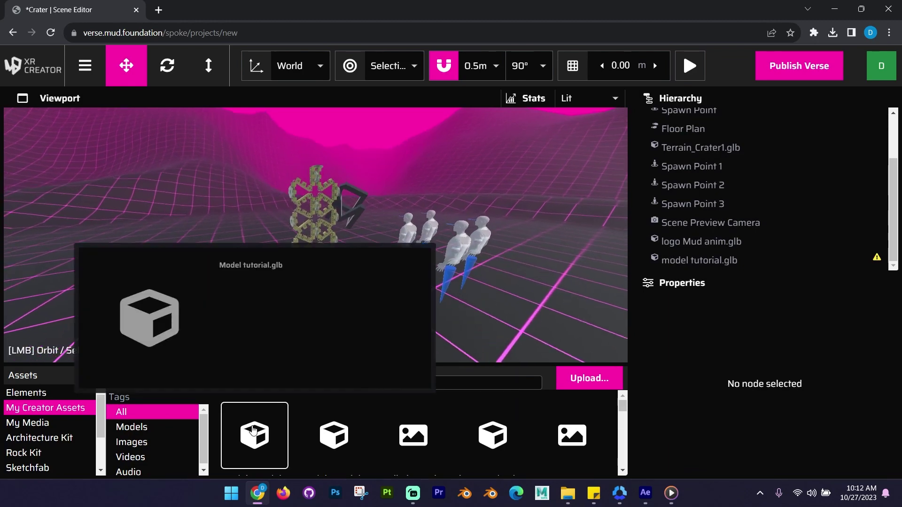
# Step: Place the uploaded Model tutorial.glb into the Crater scene
pyautogui.click(253, 429)
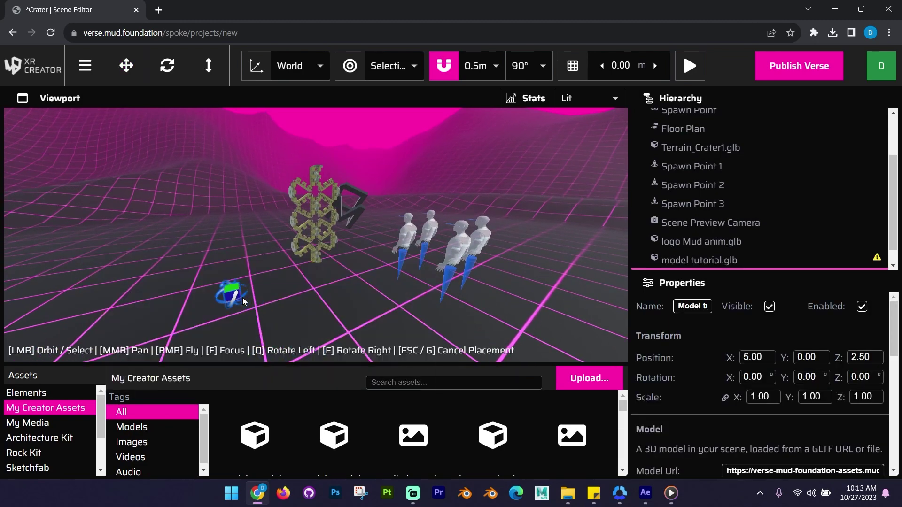
pyautogui.click(239, 295)
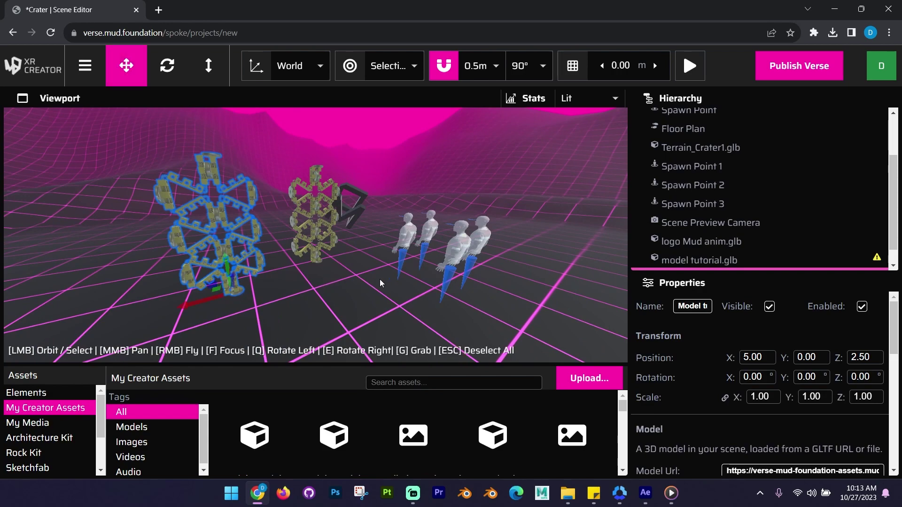
pyautogui.moveTo(380, 279); pyautogui.dragTo(419, 235)
pyautogui.scroll(5, 360, 314)
pyautogui.click(339, 139)
# Step: Select the old model tutorial.glb lattice and delete it from the scene
pyautogui.scroll(5, 329, 224)
pyautogui.scroll(-5, 394, 232)
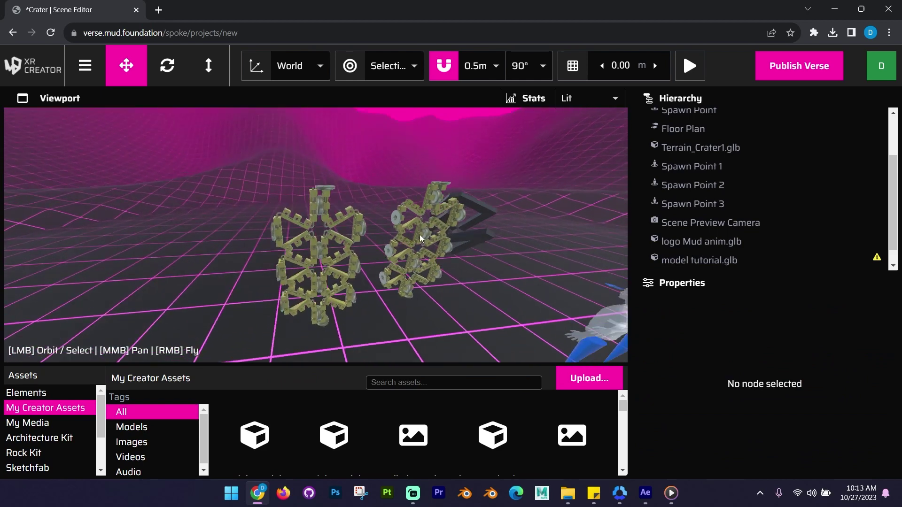
pyautogui.click(419, 234)
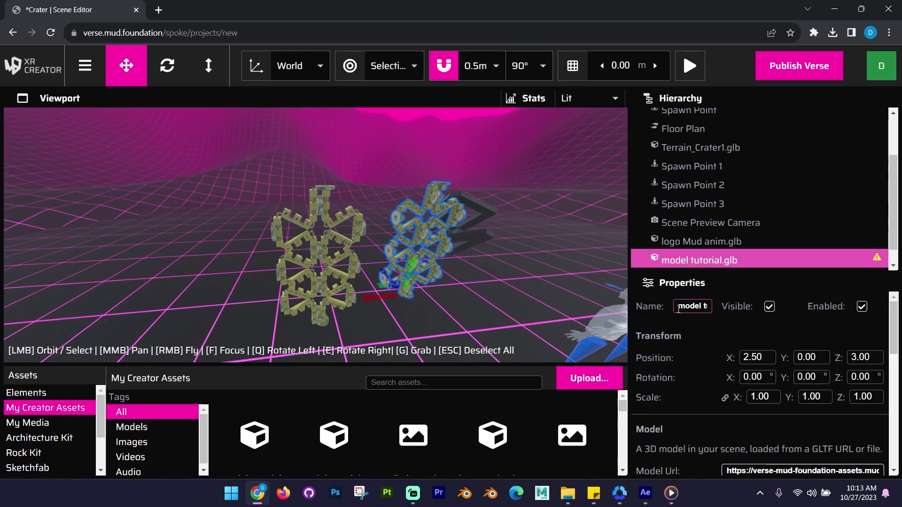
pyautogui.press('Delete')
pyautogui.write('M')
pyautogui.press('Return')
pyautogui.moveTo(308, 263)
pyautogui.mouseDown()
pyautogui.moveTo(412, 273)
pyautogui.moveTo(289, 267)
pyautogui.moveTo(413, 272)
pyautogui.moveTo(309, 266)
pyautogui.mouseUp()
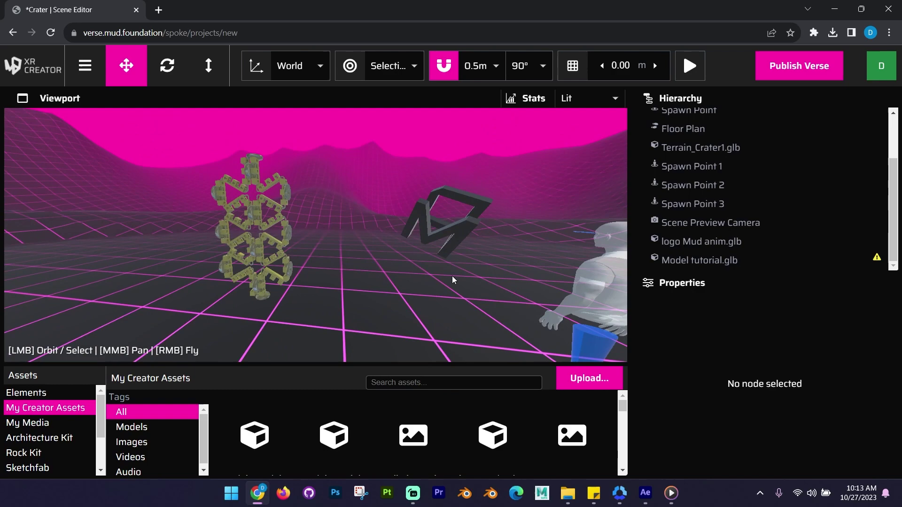